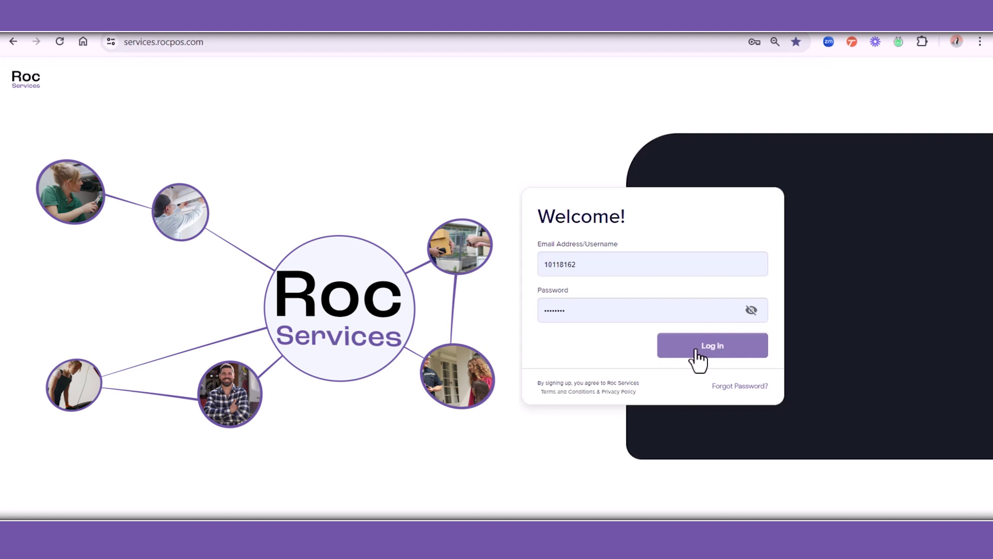
- Log in at services.rocpos.com with the prefilled credentials and open the store's Settings
click(214, 42)
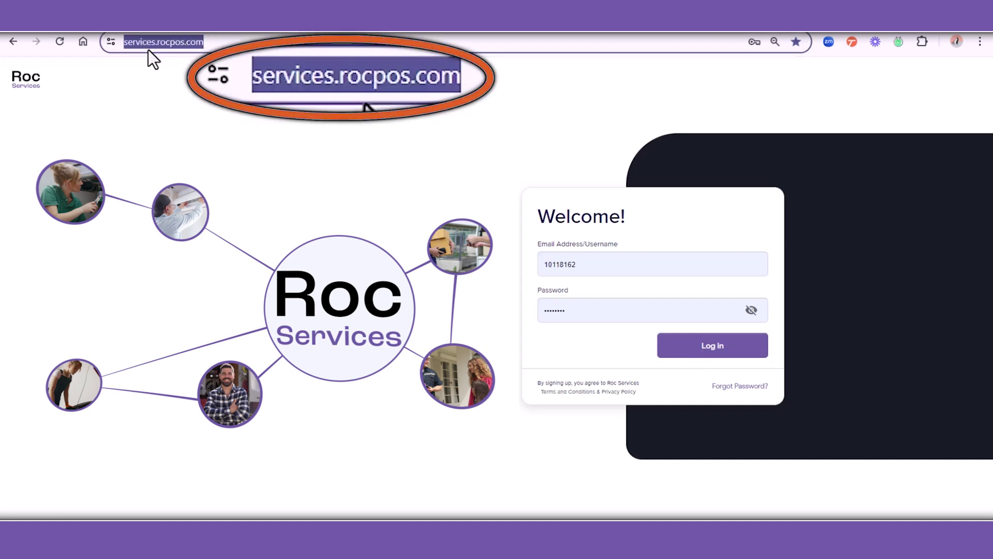
click(707, 347)
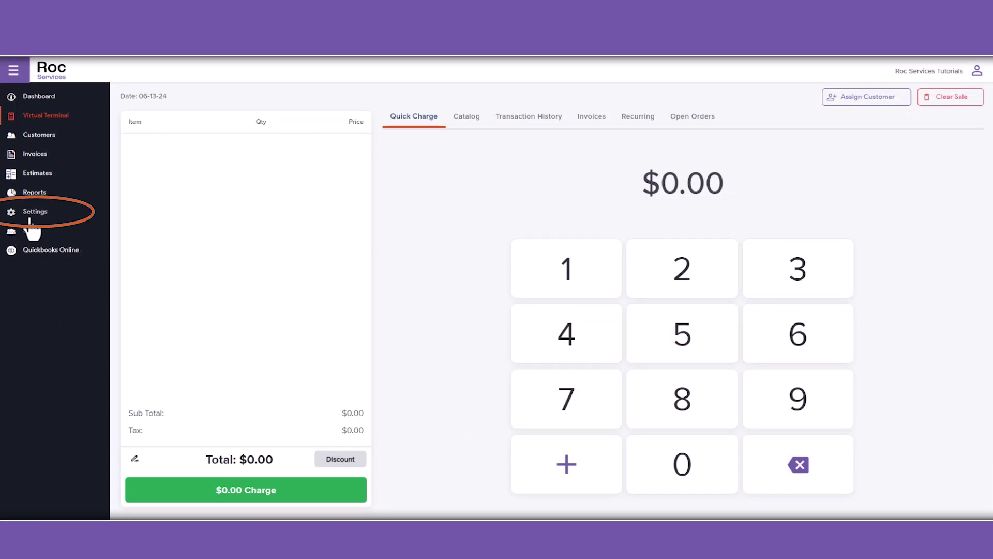
click(30, 220)
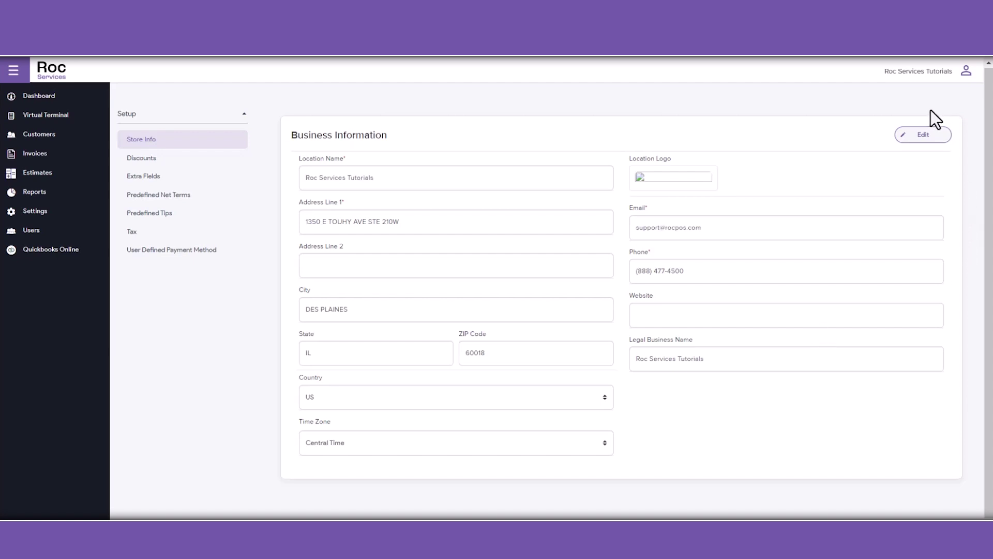
- Upload ROC-Product-Logos-V2_Roc Services as the location logo in the Business Information and save the changes
click(939, 136)
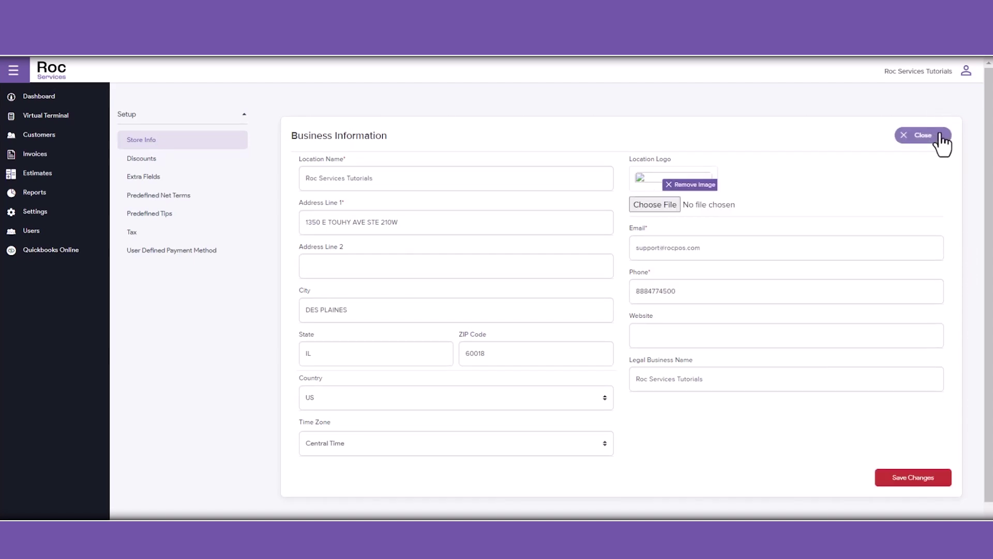
click(647, 206)
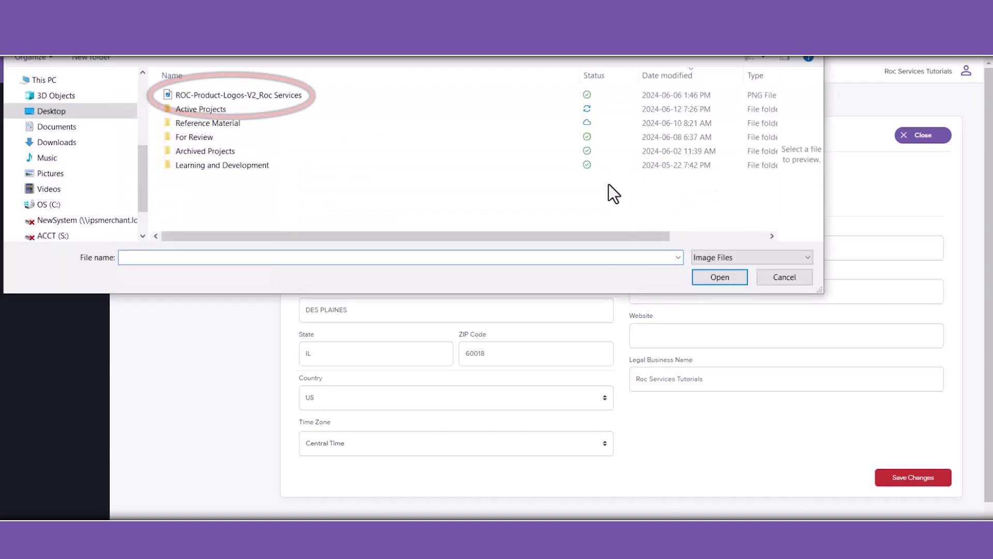
double_click(238, 95)
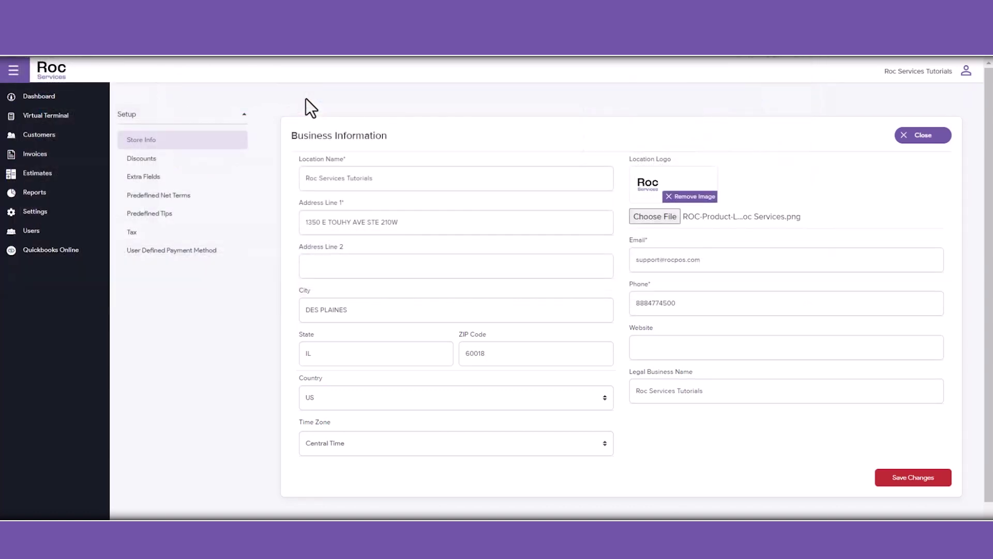
click(900, 481)
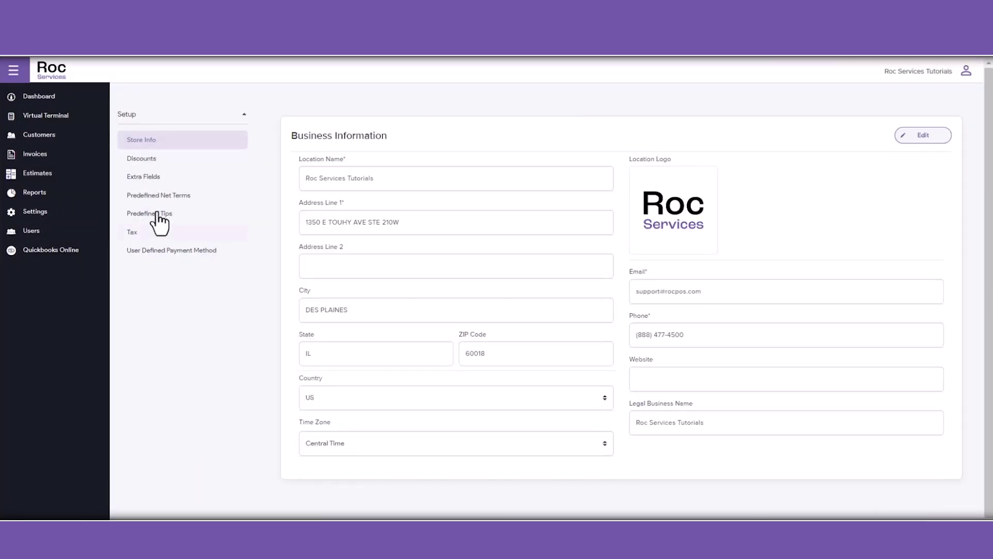
- Add a new entry to the Discounts setup with discount type AMT and discount code 001
click(144, 161)
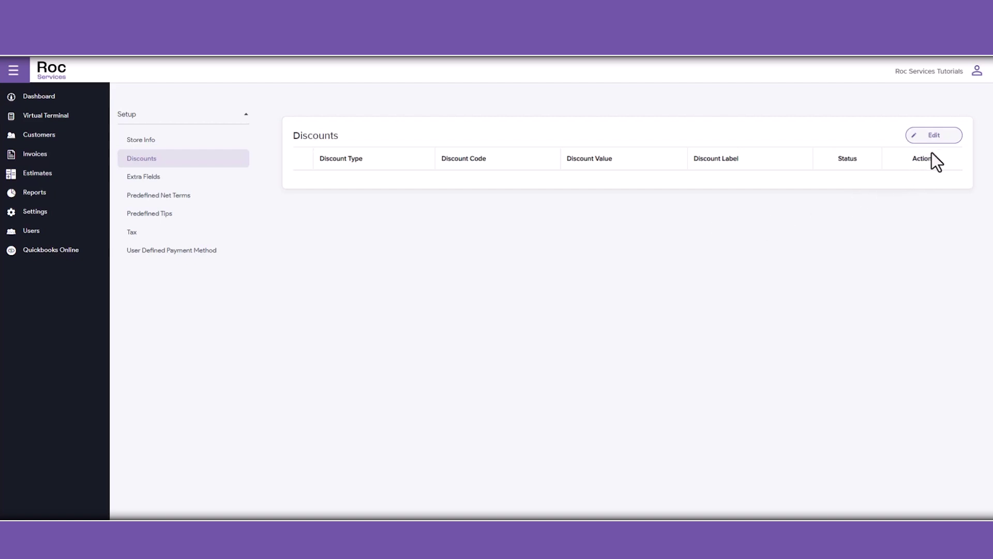
click(948, 139)
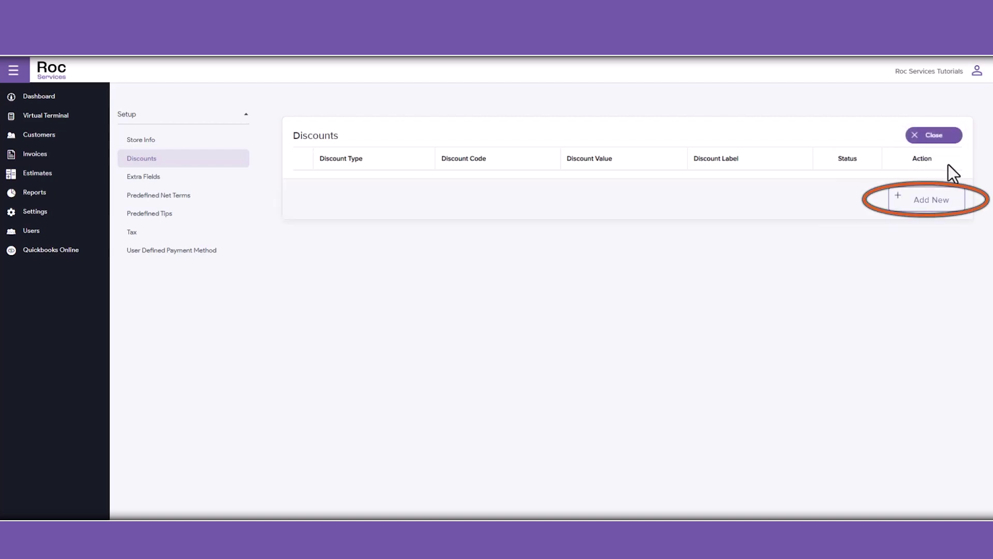
click(953, 202)
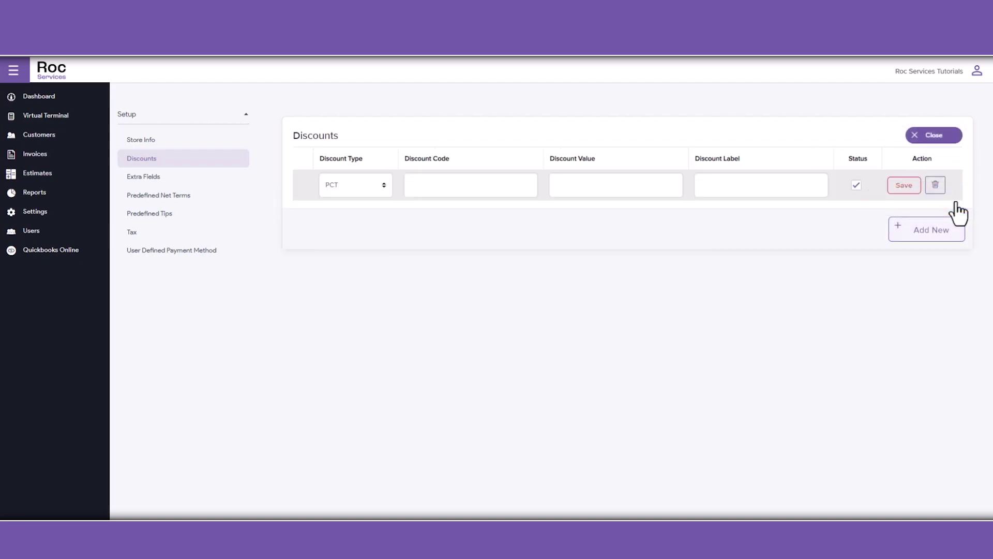
click(370, 196)
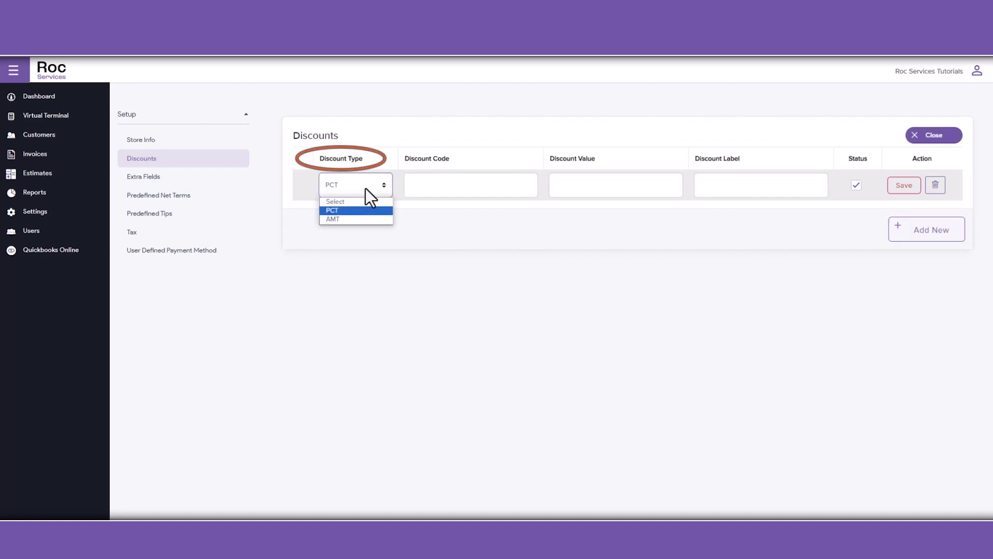
click(358, 222)
click(431, 186)
text(001)
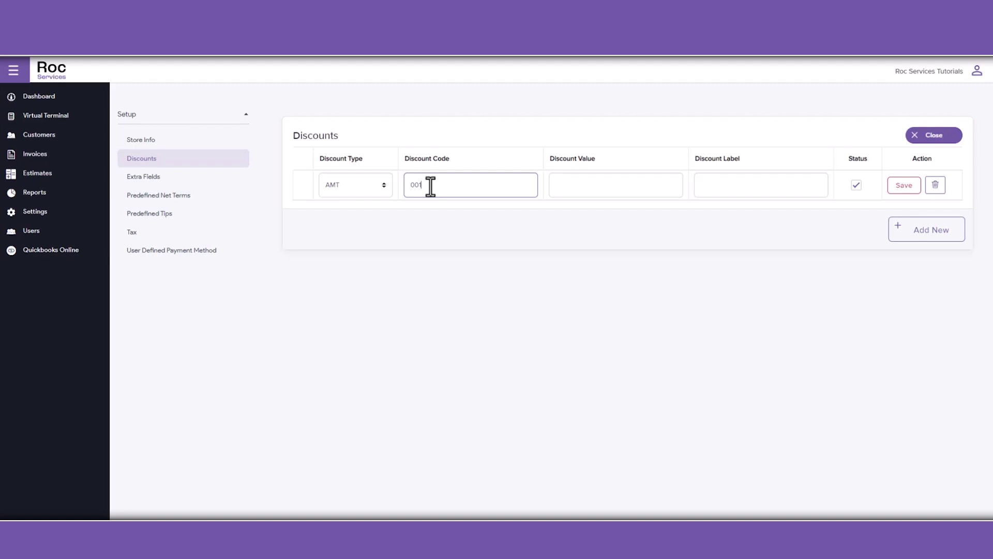
- Give discount 001 the value 10.00 and the label New Customer, then save it and finish editing the discounts
click(583, 191)
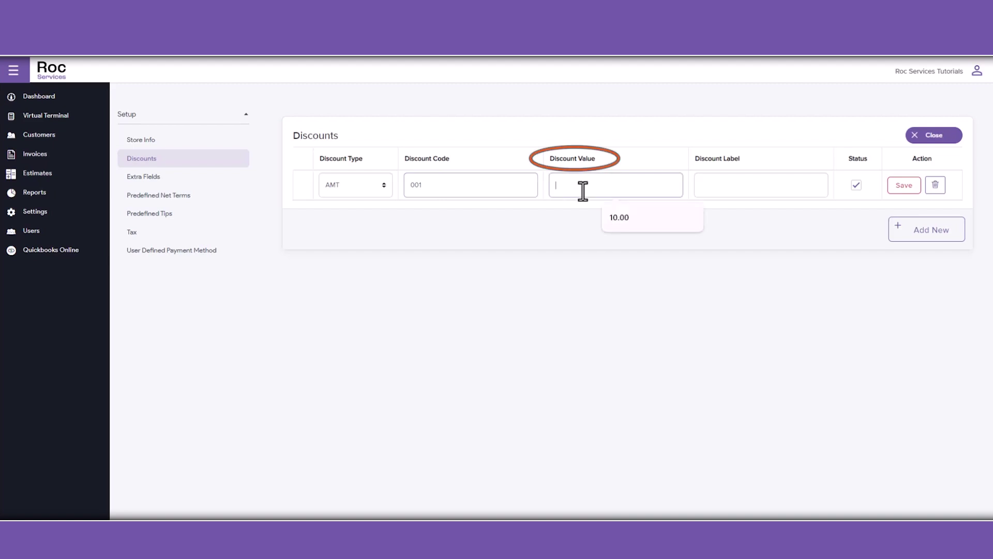
click(614, 223)
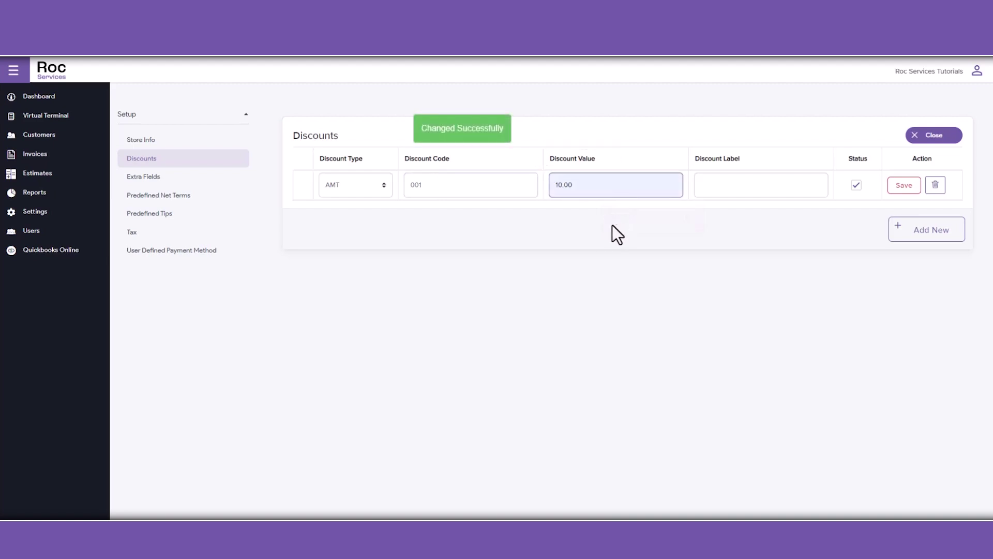
click(725, 187)
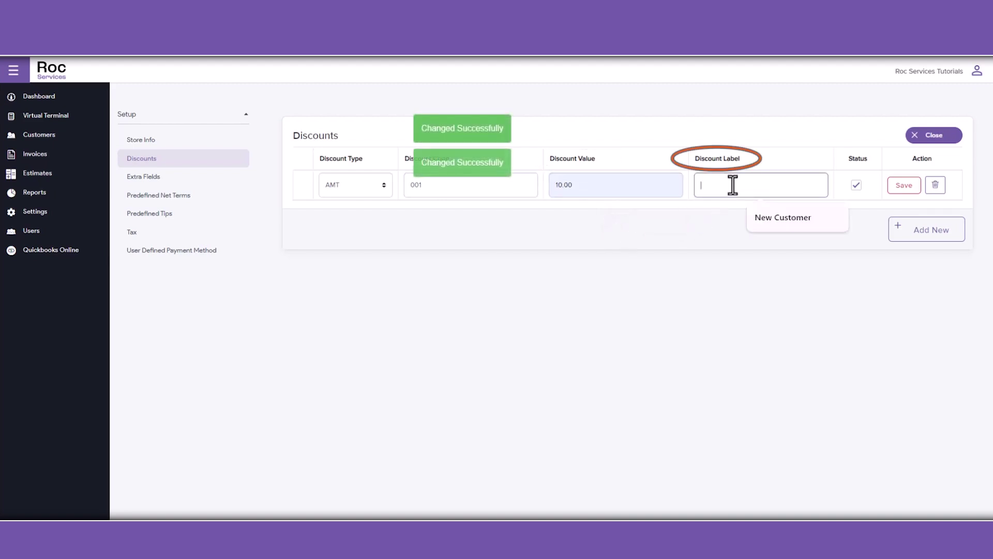
click(769, 219)
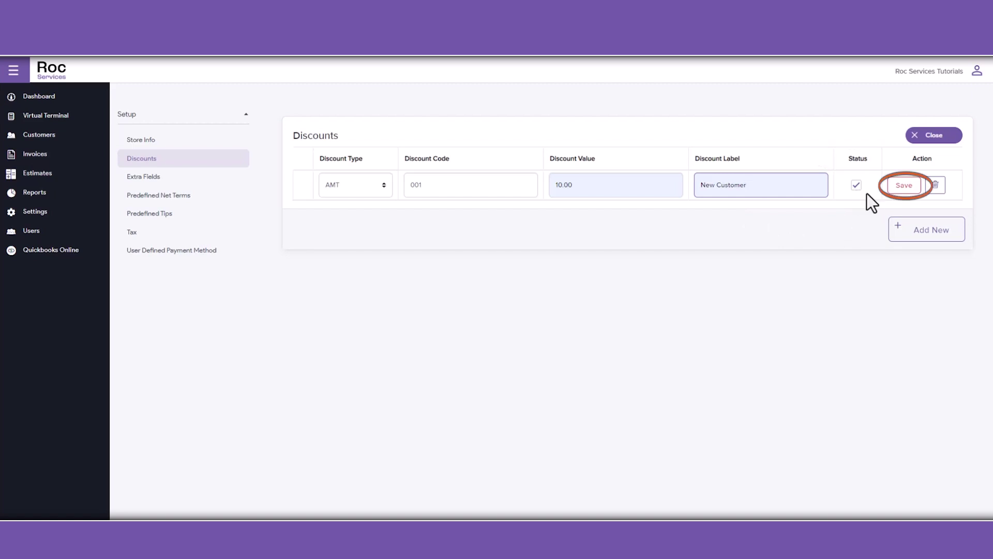
click(903, 190)
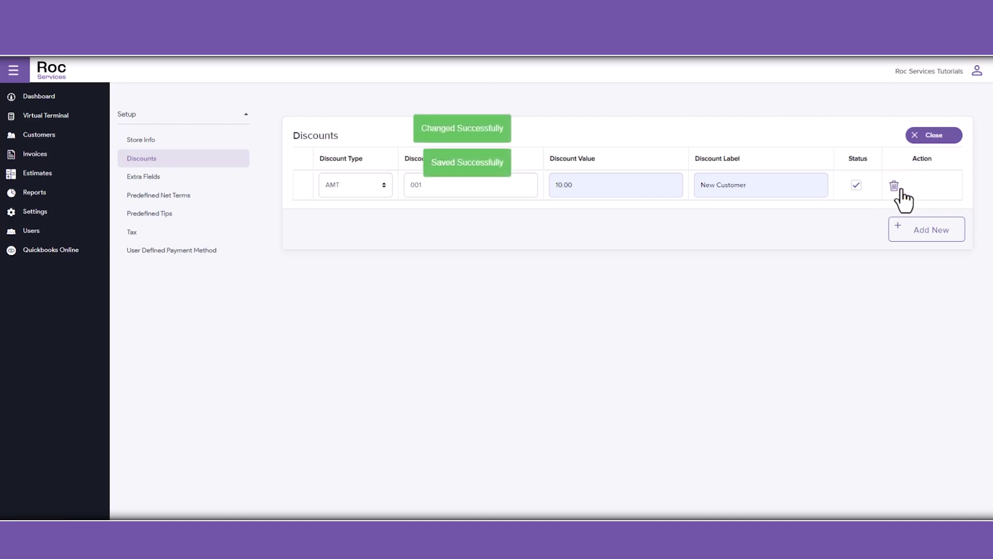
click(918, 137)
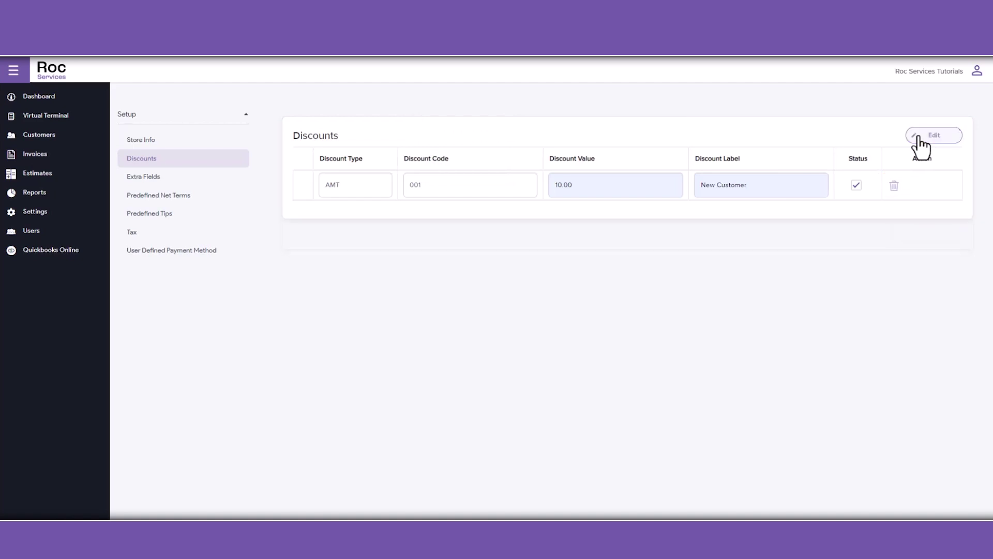
- Add an active predefined net term of 15 days, save it and finish editing the net terms
click(206, 199)
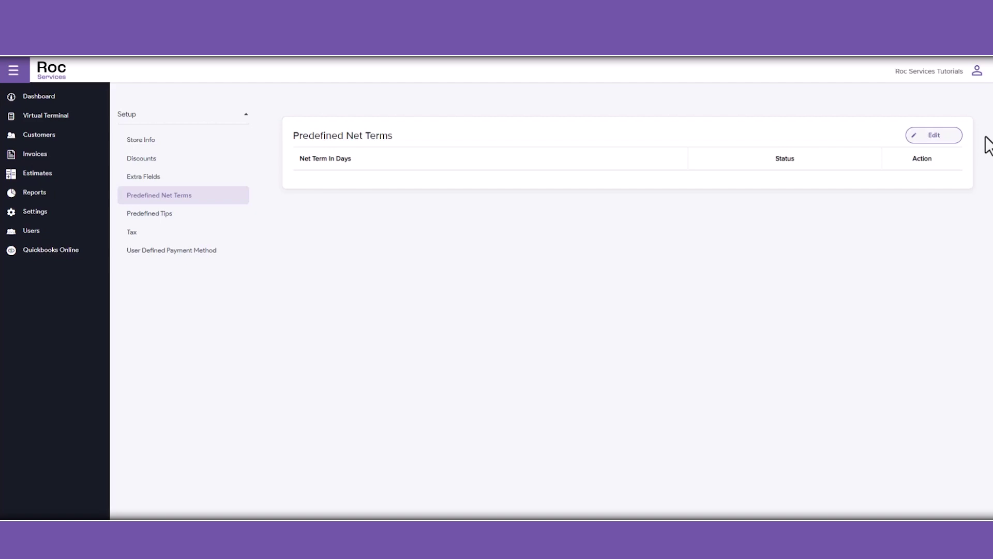
click(950, 140)
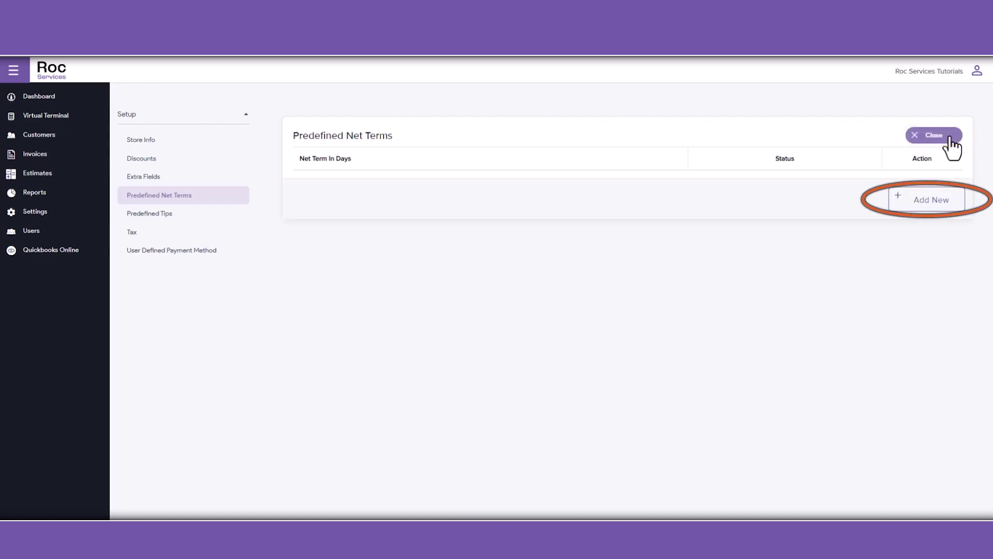
click(926, 200)
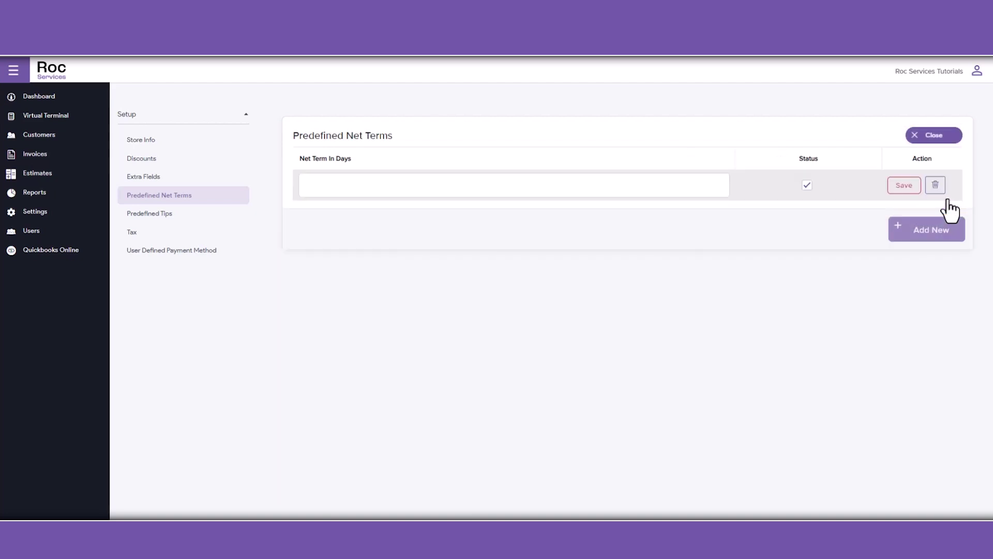
click(374, 194)
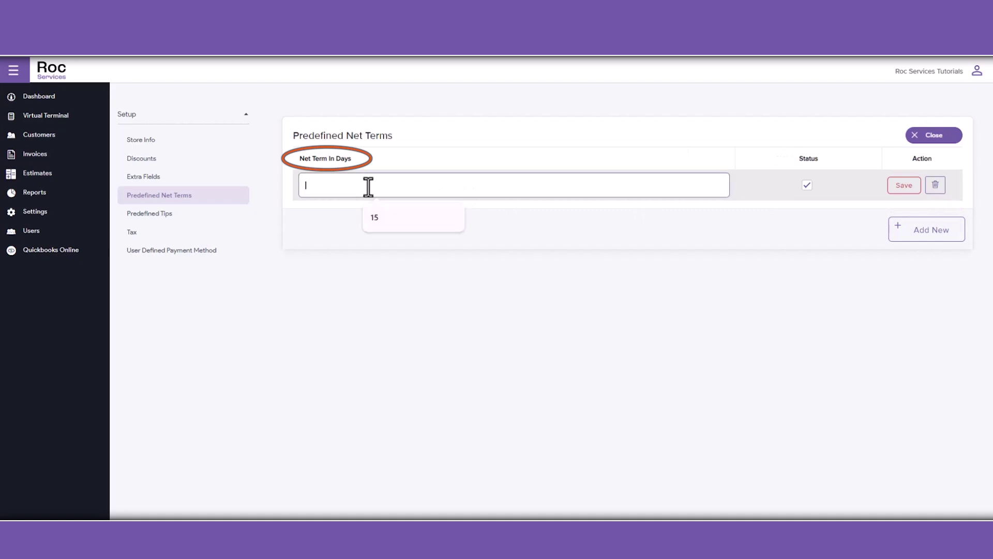
click(384, 224)
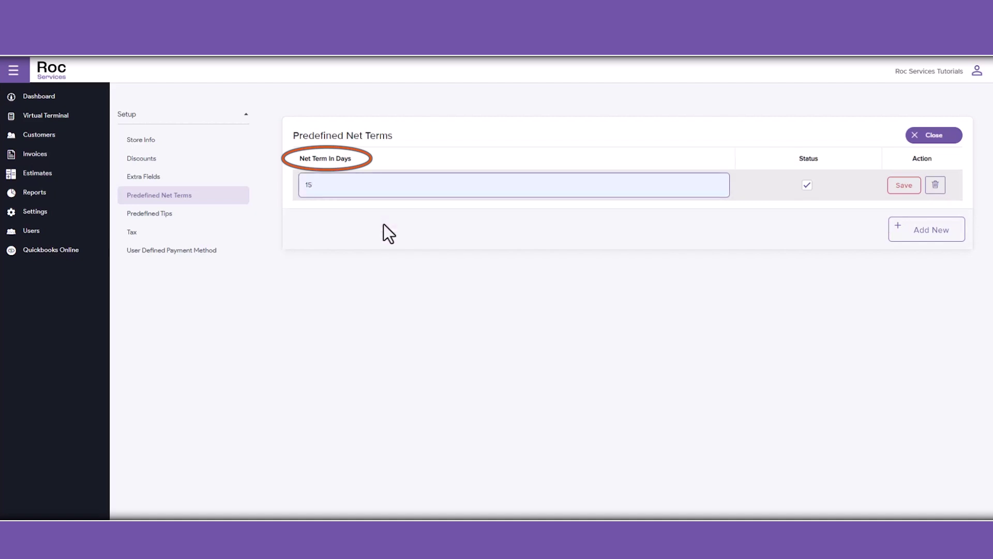
click(808, 186)
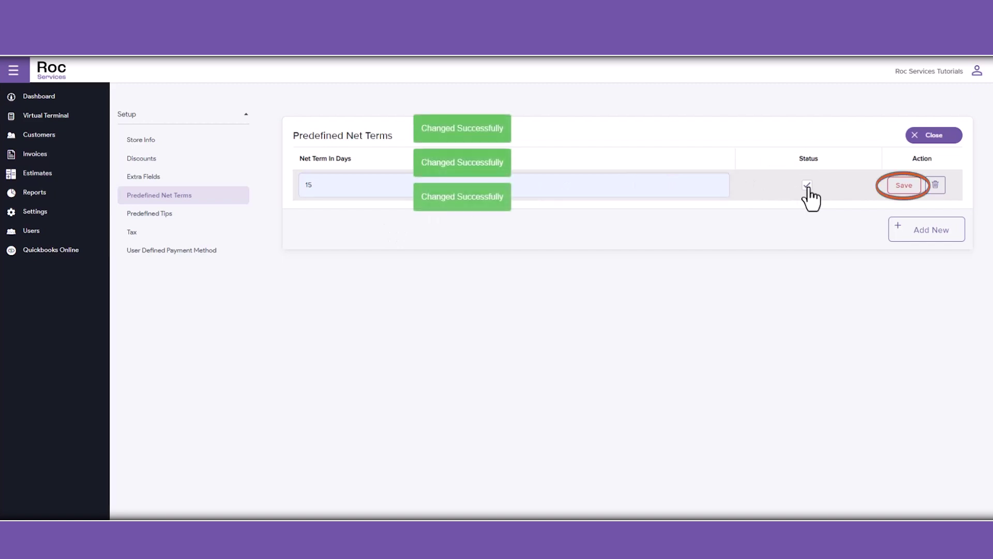
click(904, 186)
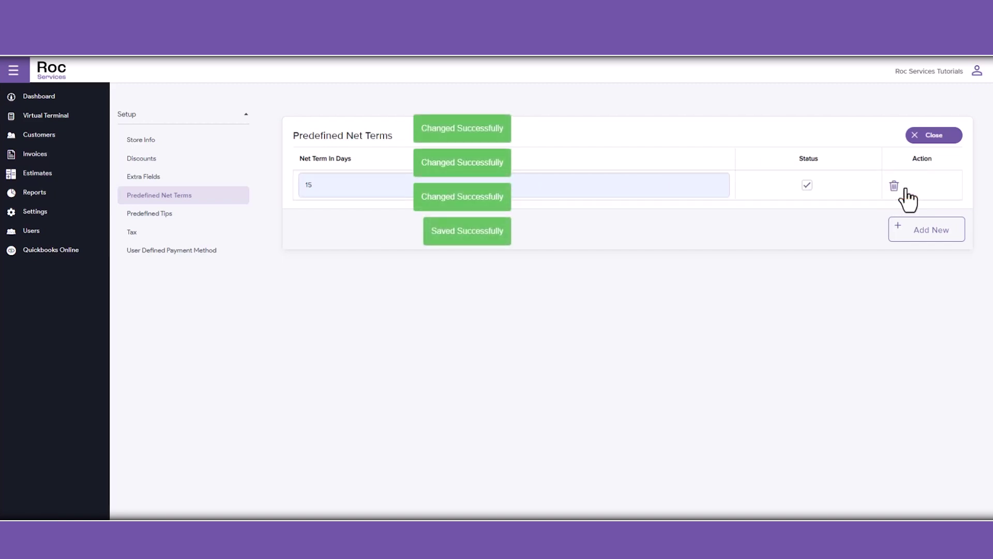
click(929, 136)
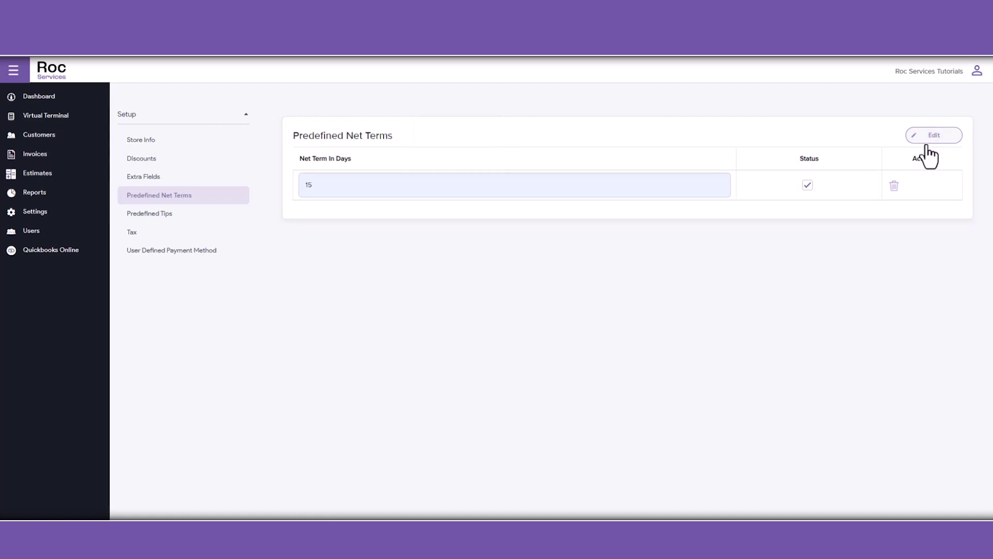
- Add a predefined tip labelled 25% with a value of 25, save it and finish editing the tips
click(221, 226)
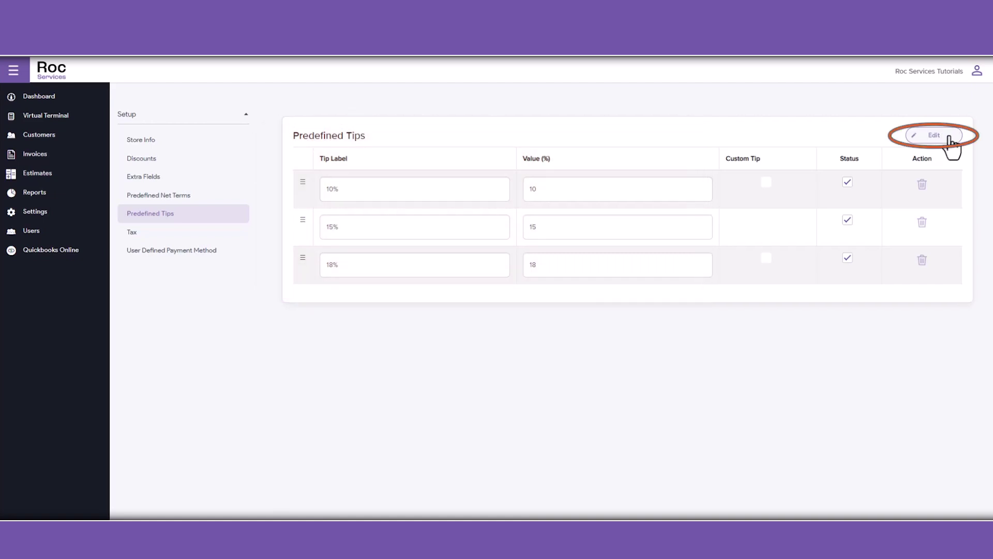
click(949, 137)
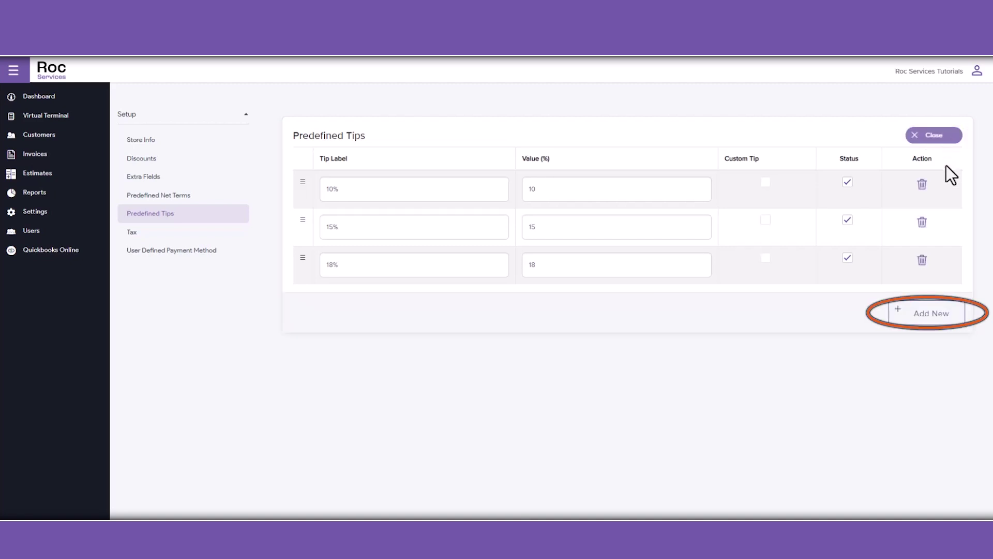
click(952, 323)
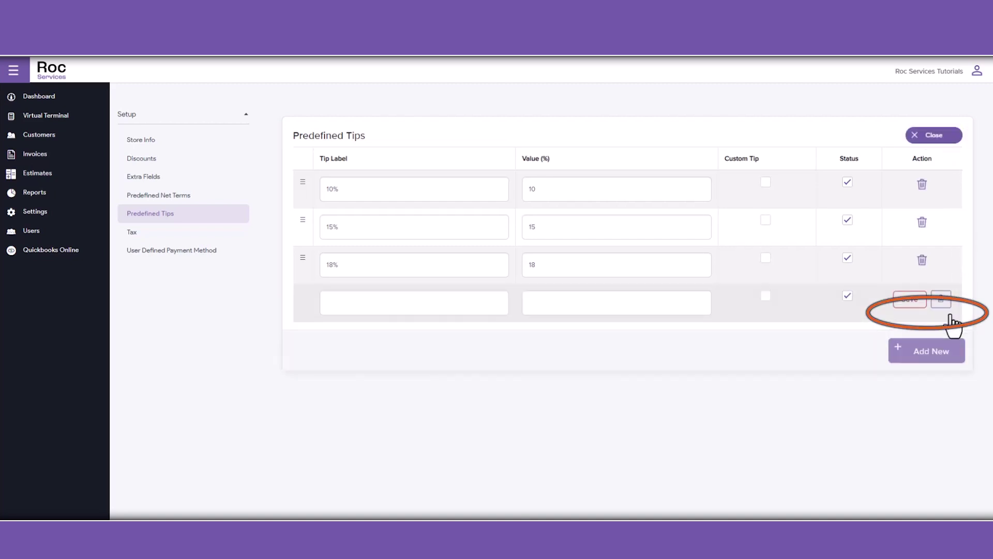
click(383, 304)
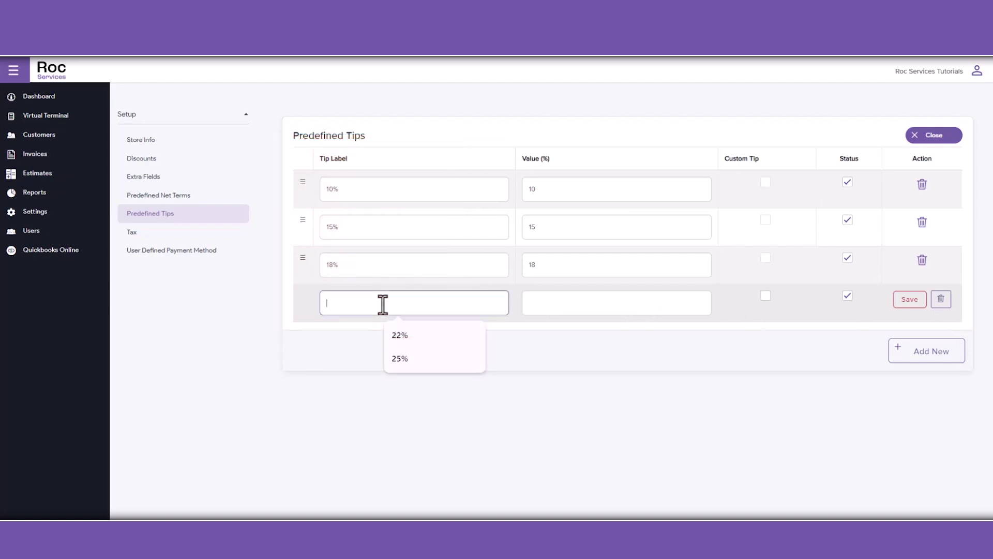
click(402, 358)
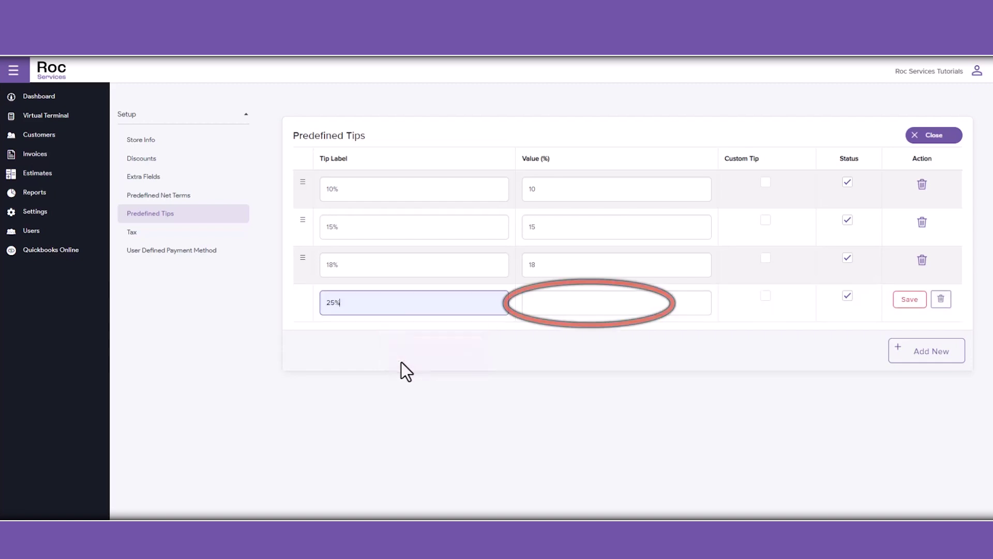
click(550, 302)
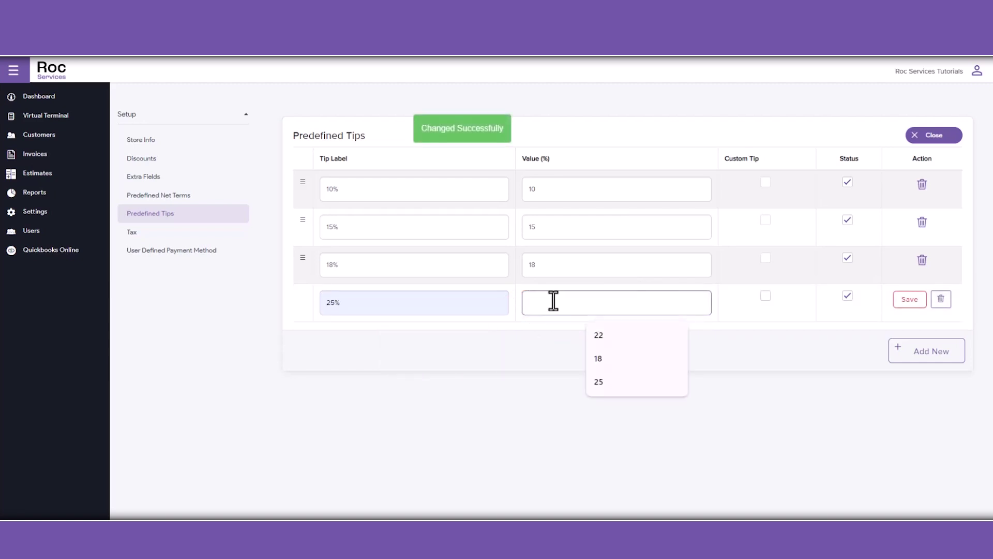
click(621, 383)
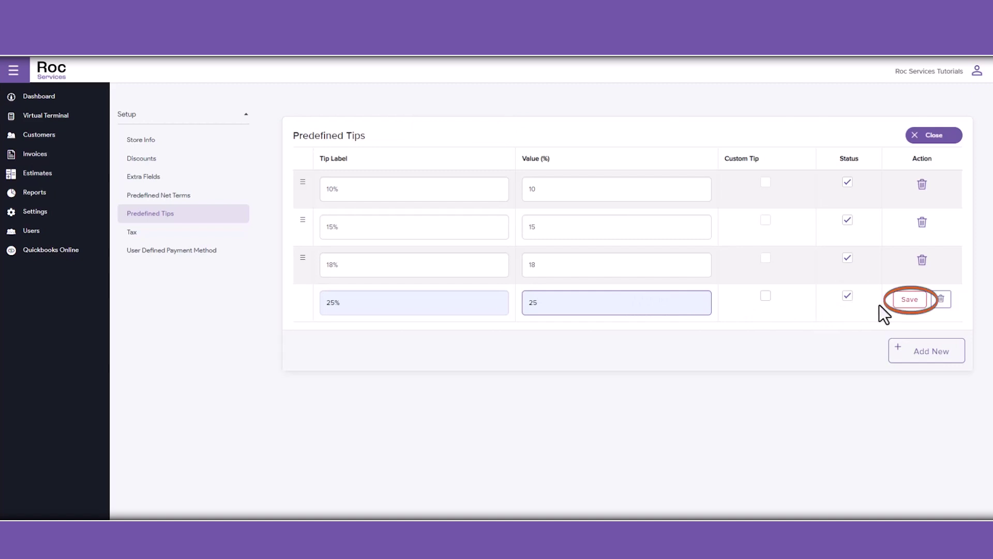
click(908, 302)
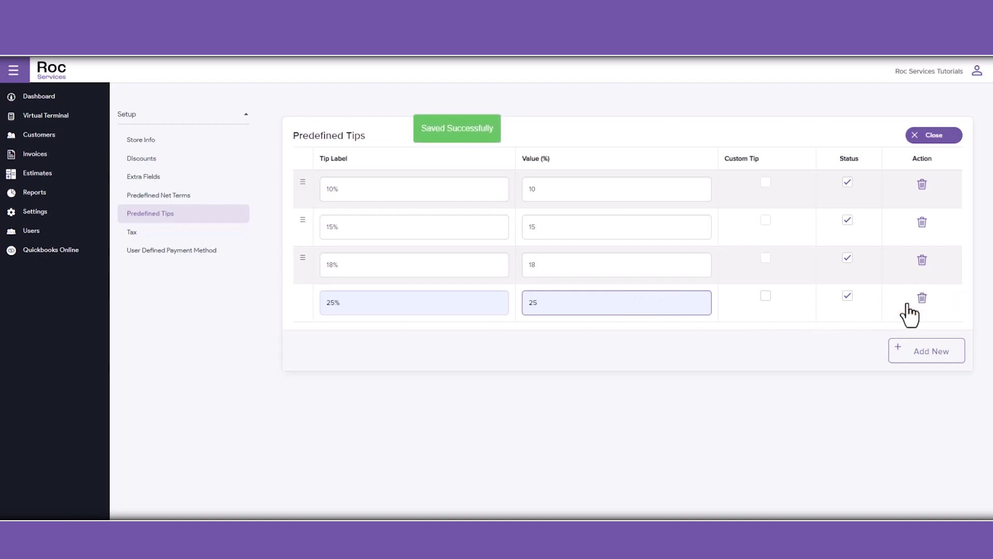
click(951, 136)
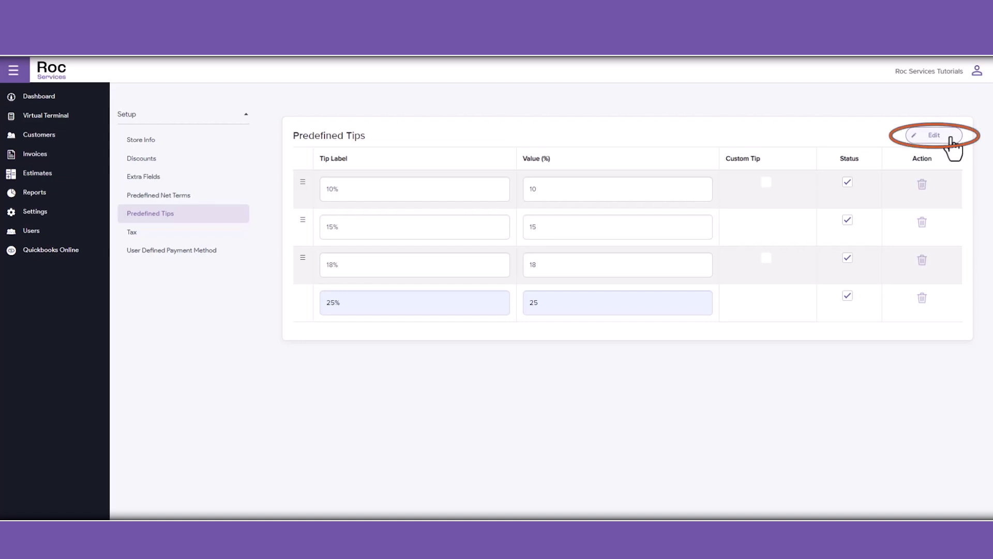
- Add a predefined tip labelled Custom with value 0, mark it as a custom tip, save it and finish editing the tips
click(947, 139)
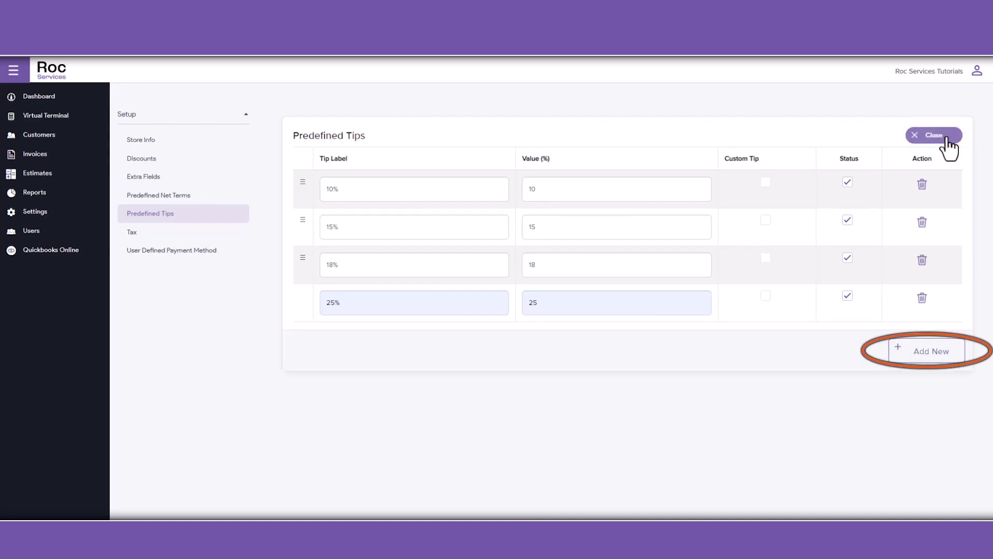
click(905, 358)
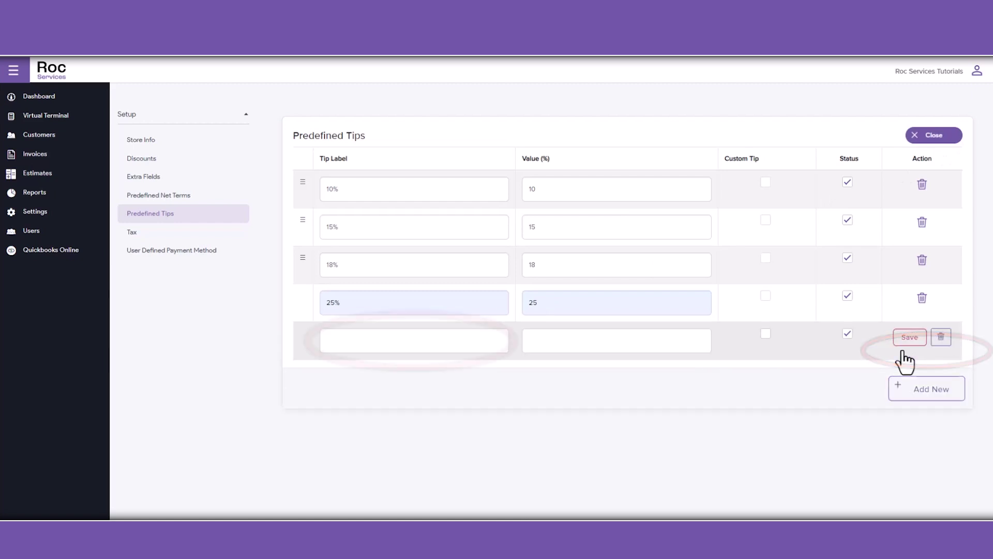
click(427, 340)
click(423, 377)
click(547, 340)
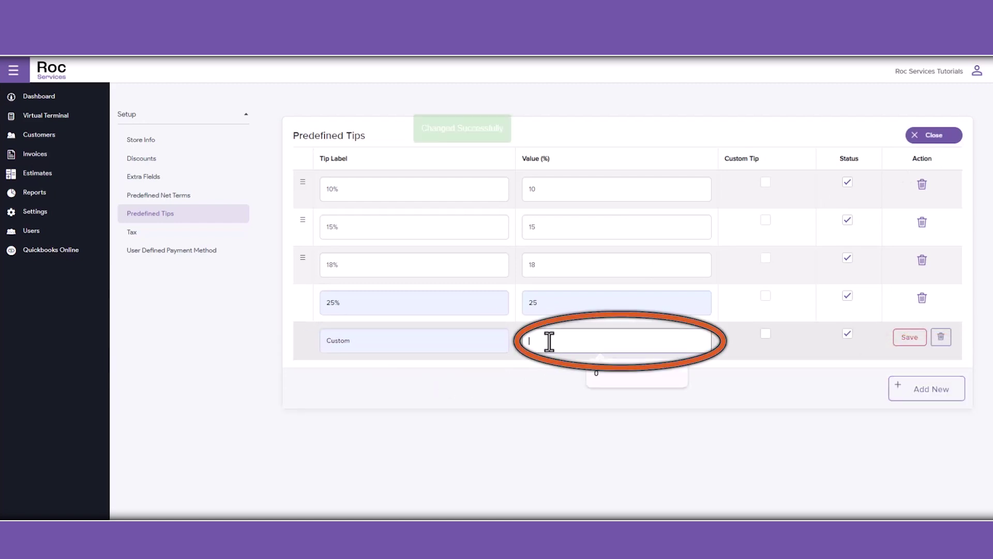
click(604, 381)
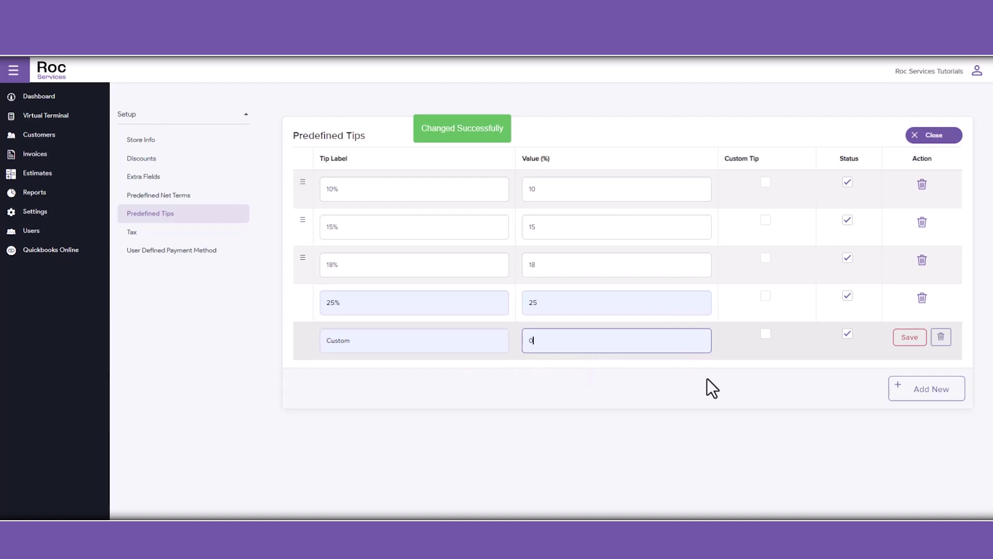
click(765, 334)
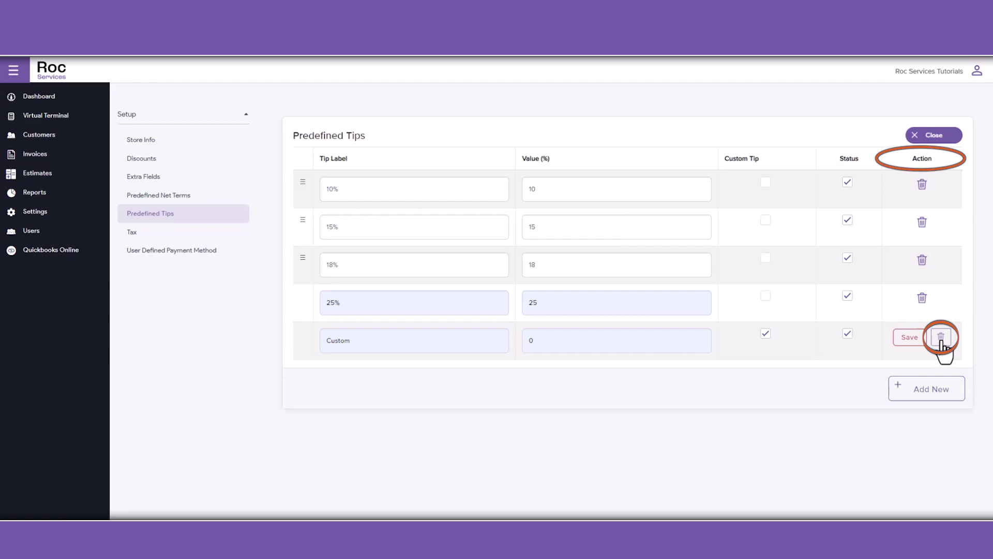
click(910, 337)
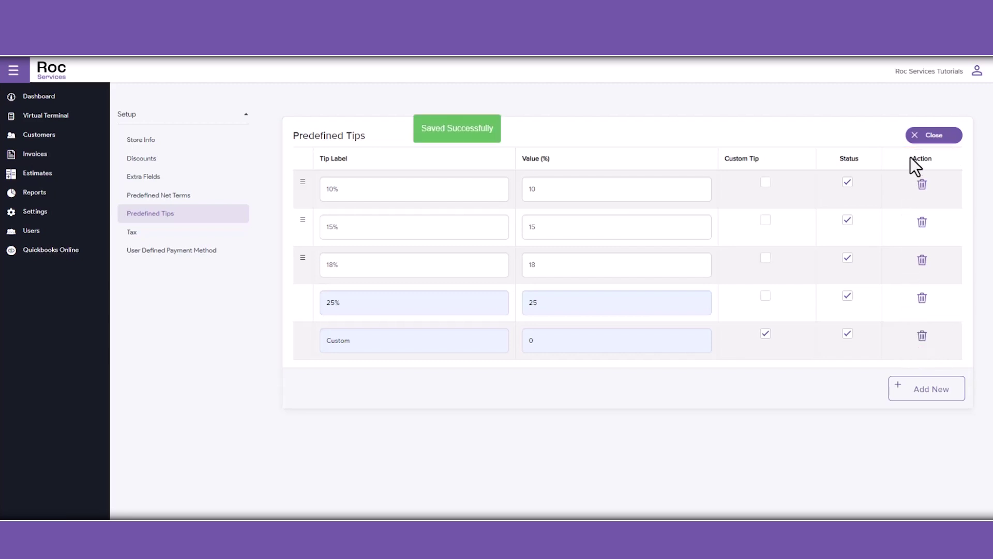
click(919, 136)
- Add a new entry to the Tax setup with tax class name Sales and a tax rate of 8%
click(200, 235)
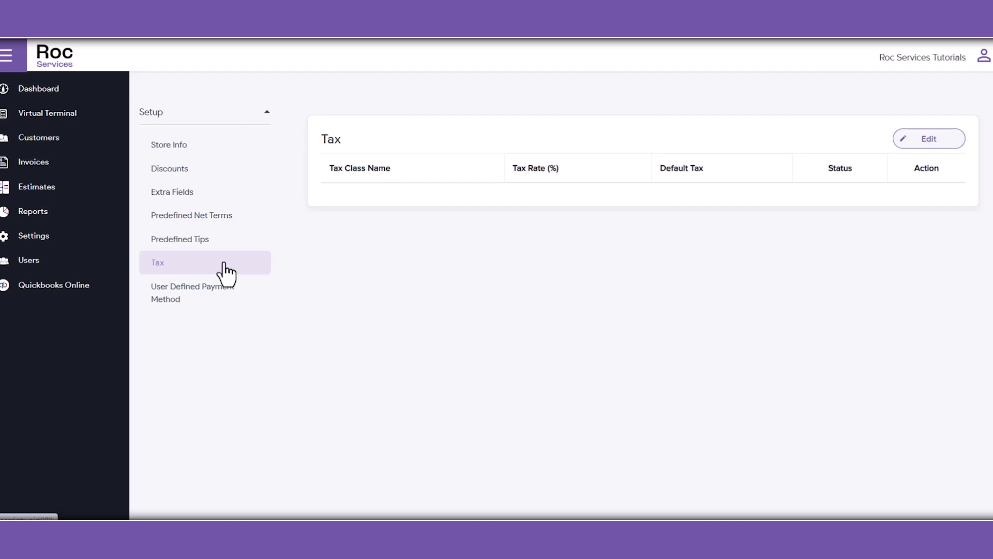
click(946, 145)
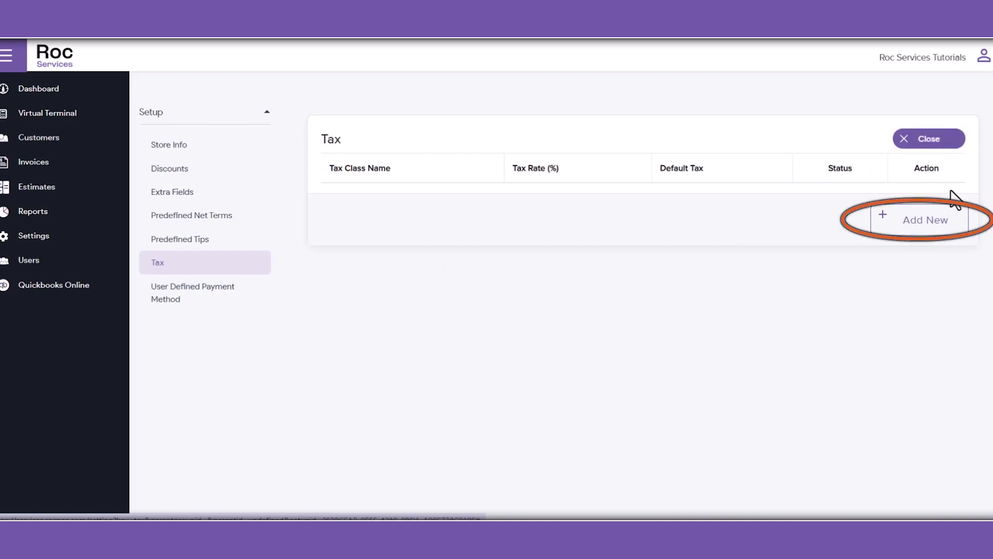
click(954, 235)
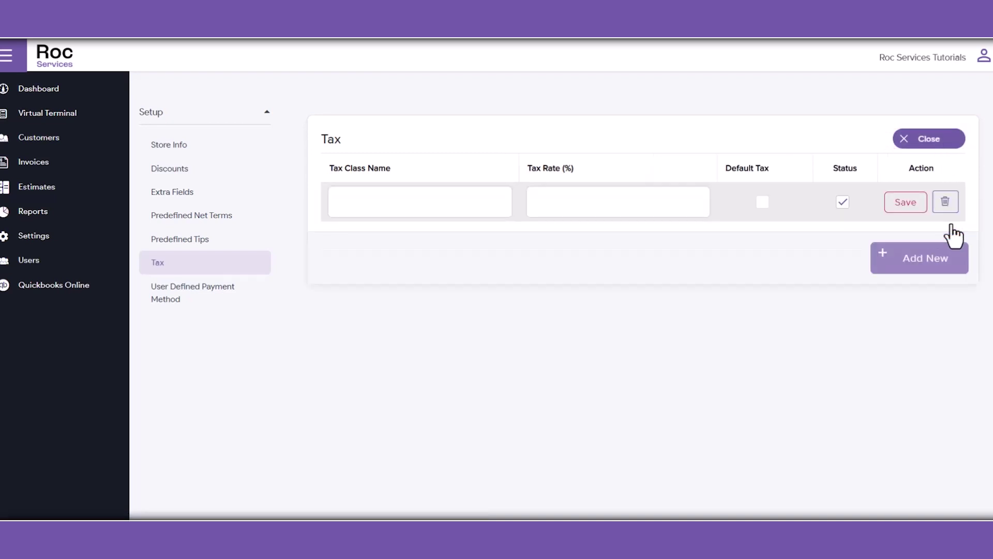
click(369, 199)
text(Sales)
key(Tab)
text(8)
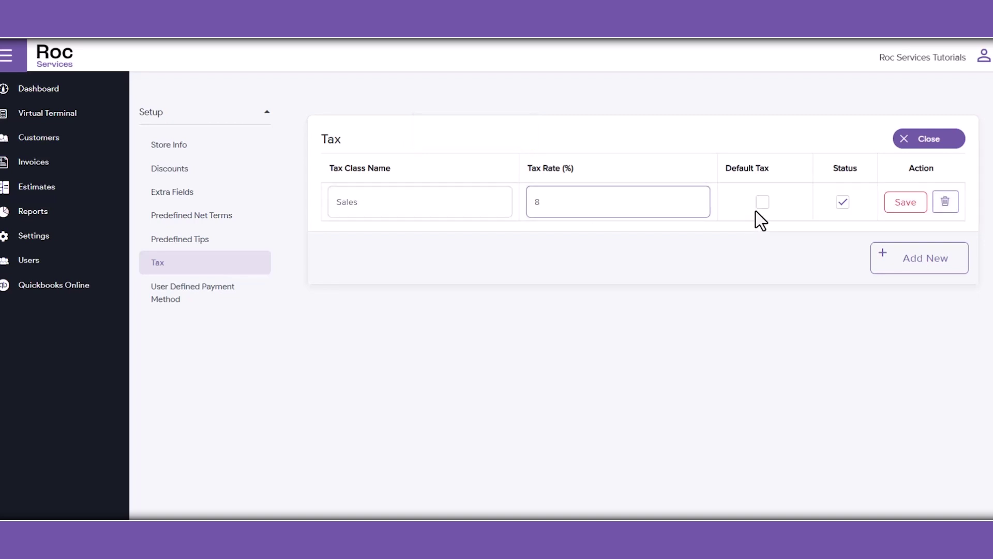
- Make the Sales tax the default with its status active, then save it and finish editing the taxes
click(763, 203)
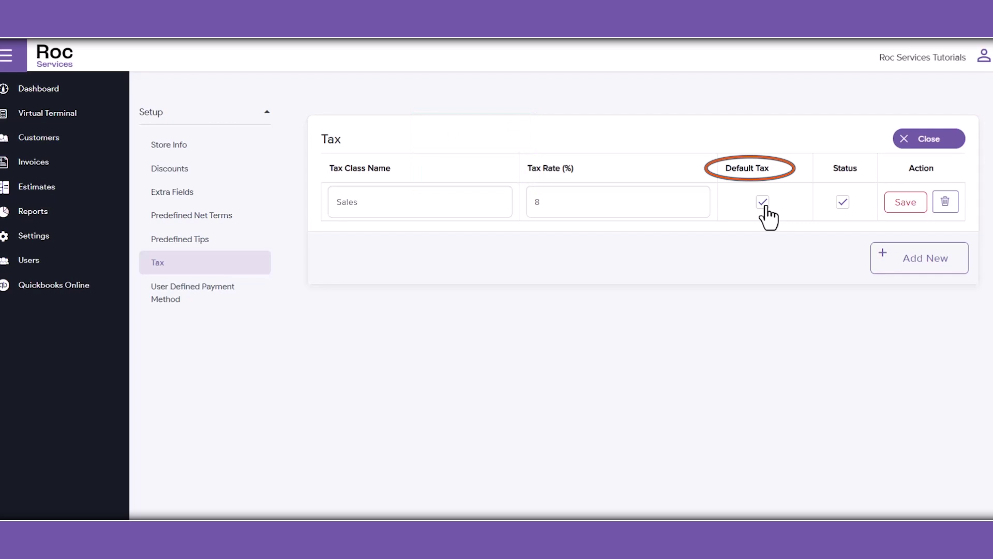
click(844, 207)
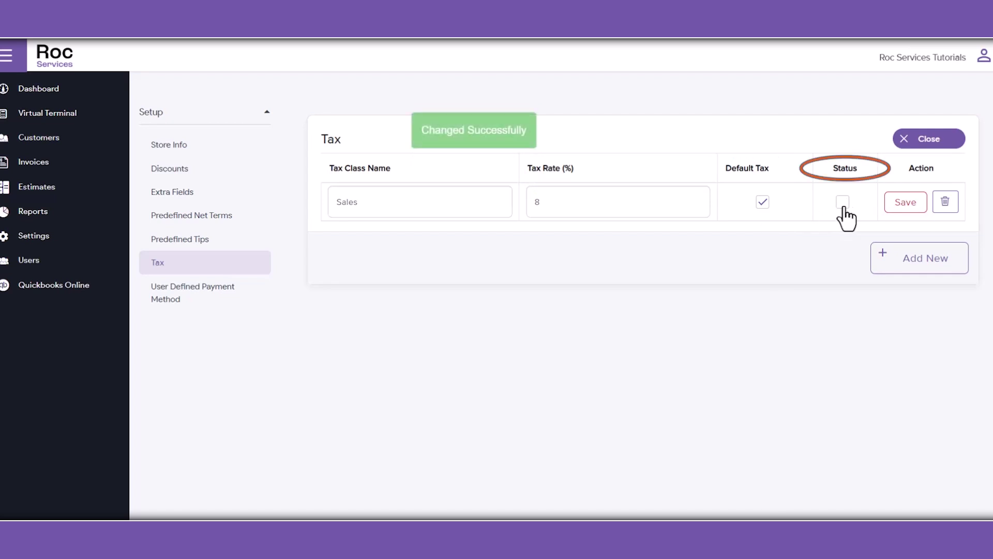
click(843, 207)
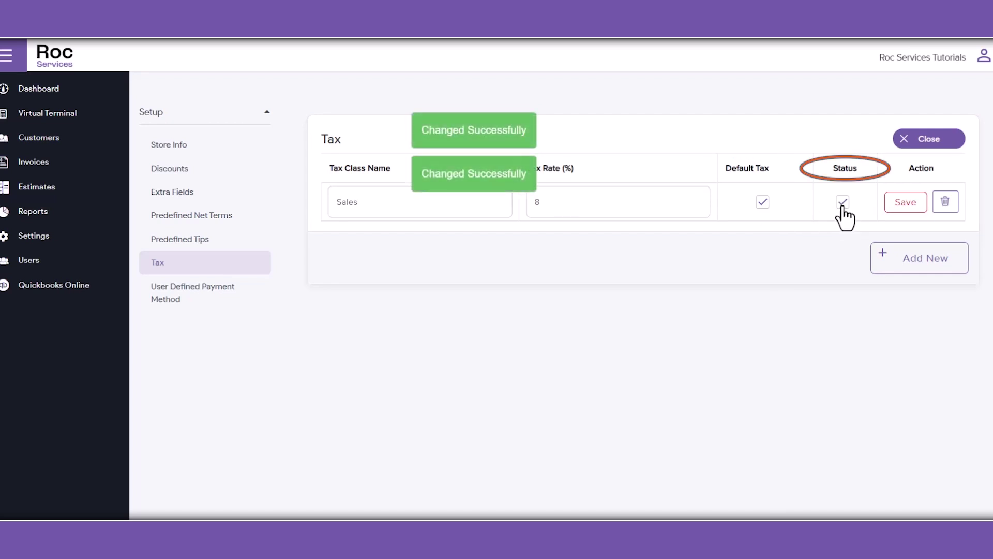
click(909, 204)
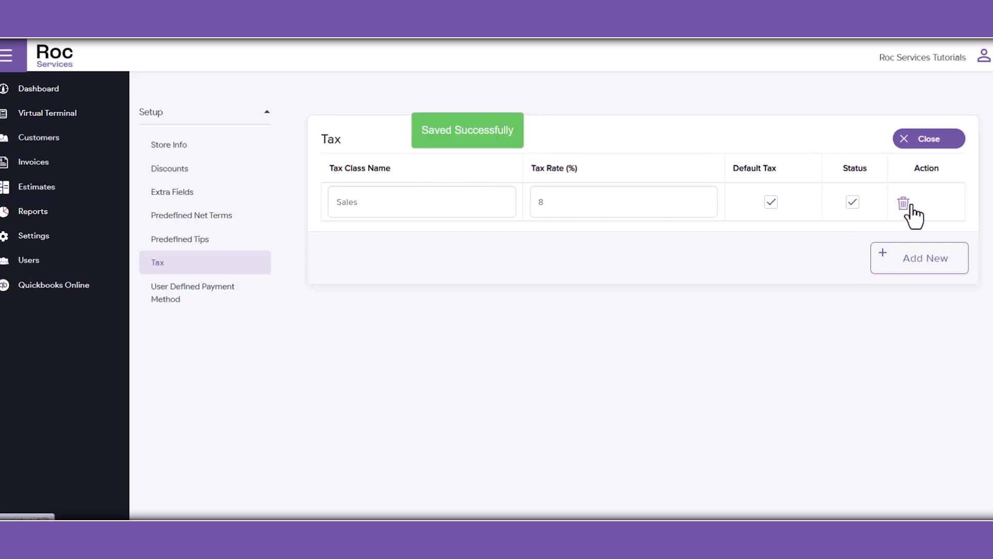
click(925, 146)
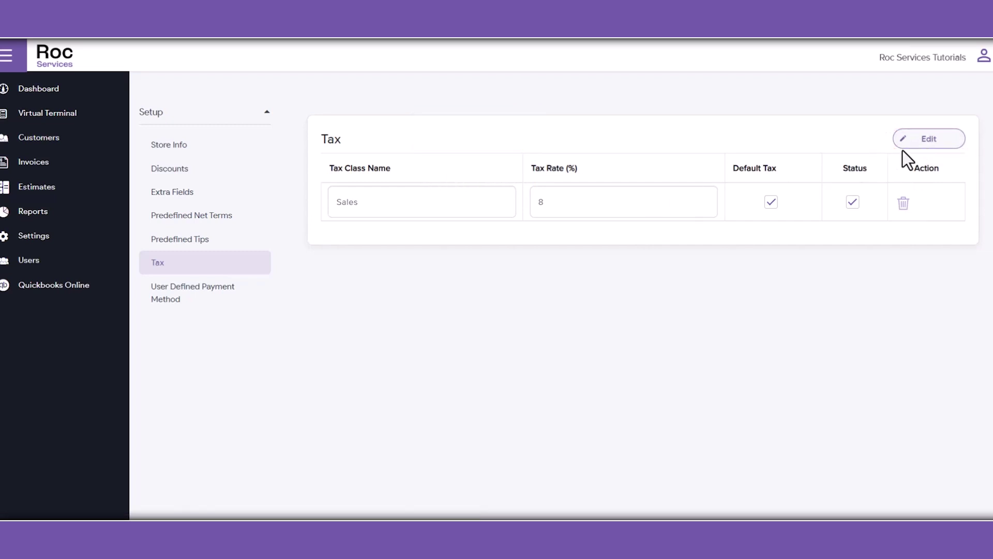
- Reopen the taxes for editing, re-enter the Sales tax rate as 8 and finish editing
click(929, 141)
click(608, 204)
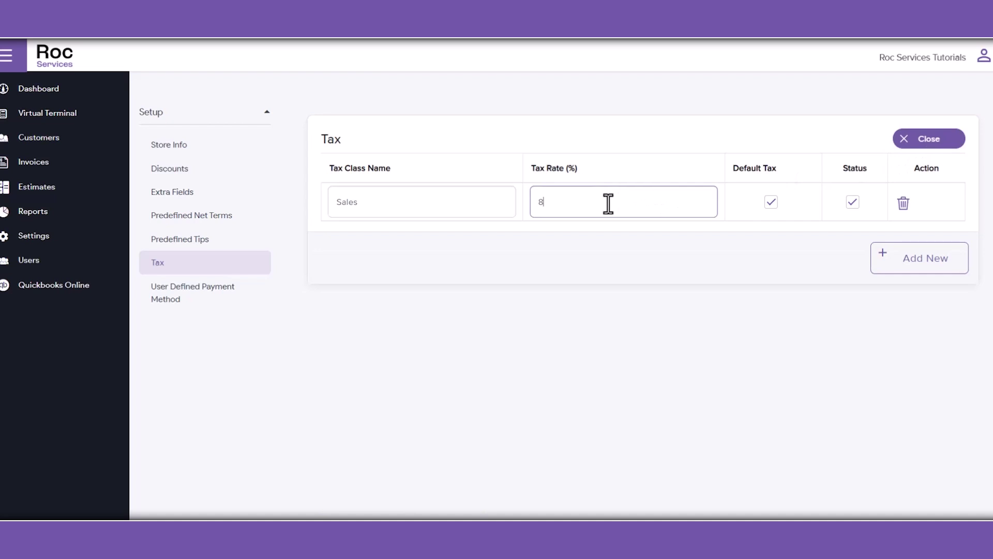
key(BackSpace)
text(8)
click(925, 141)
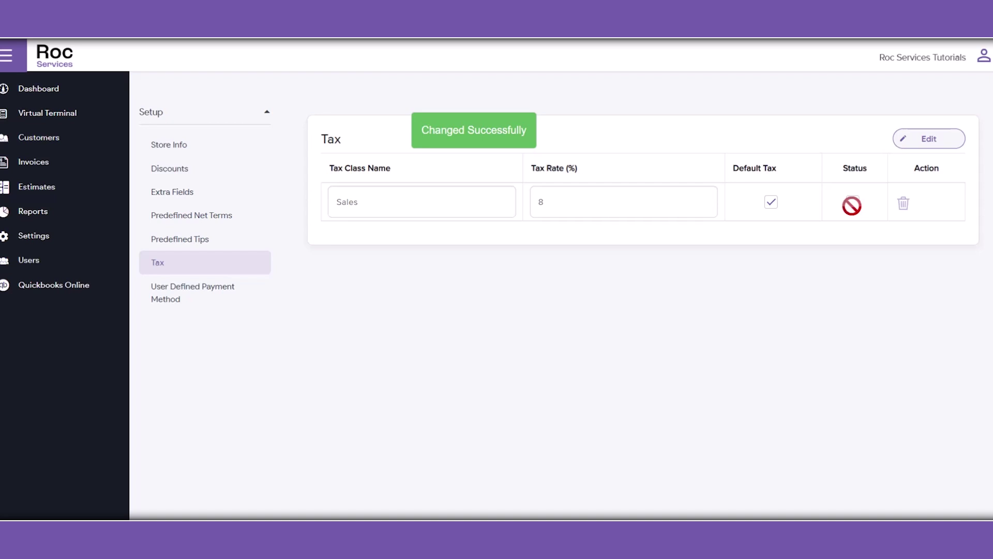
- Deactivate the Sales tax's status, reactivate it and finish editing the taxes
click(903, 146)
click(854, 205)
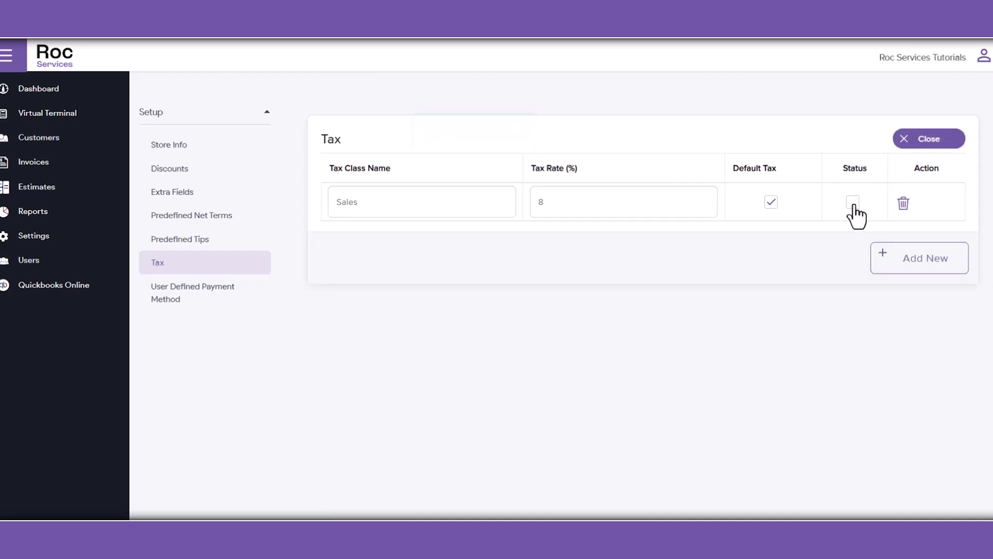
click(854, 203)
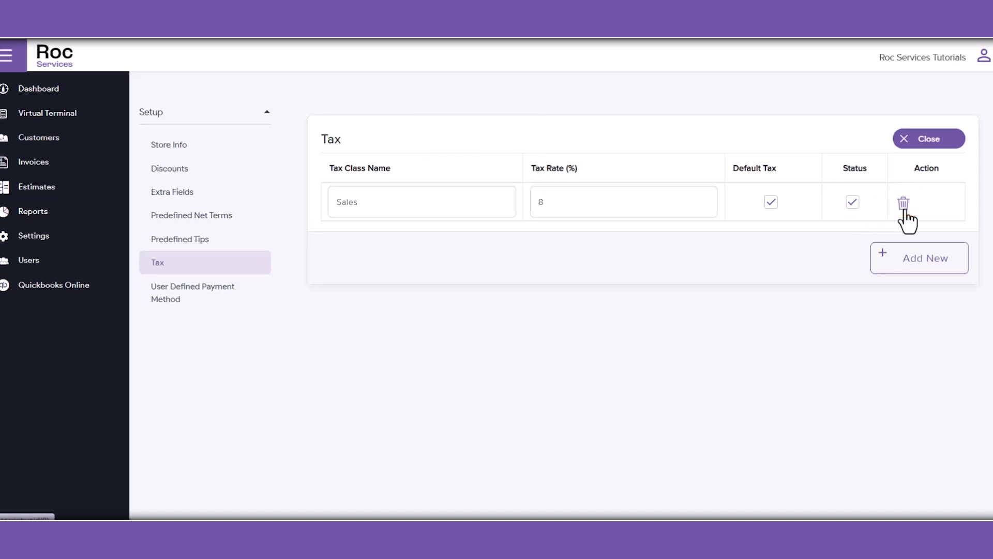
click(919, 139)
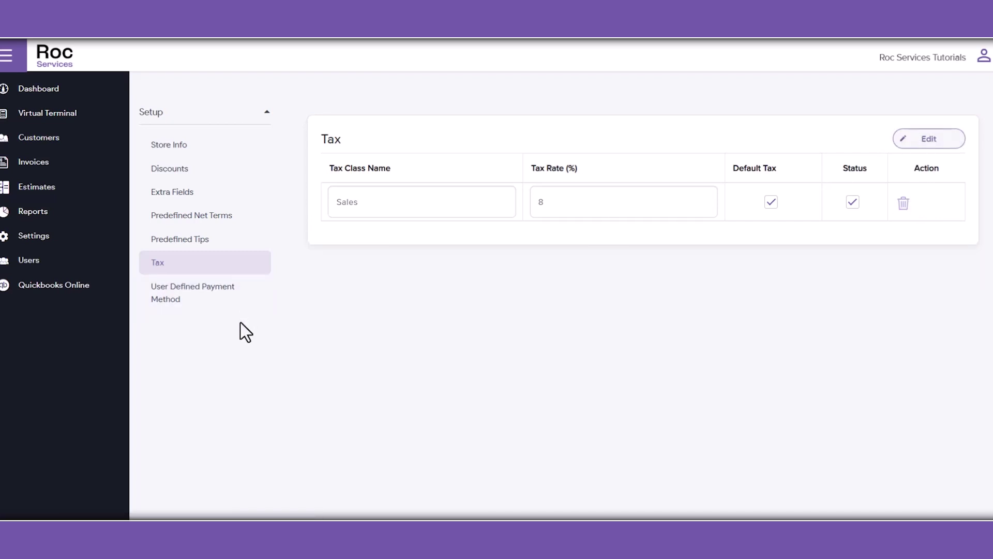
- Add an active user defined payment method named Check, mark it as favorite, save it and finish editing the payment methods
click(228, 293)
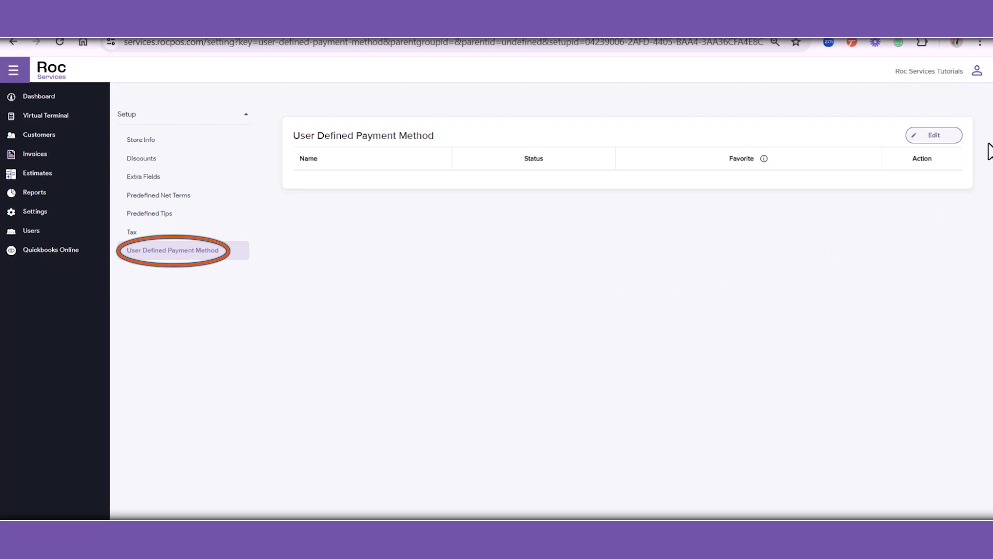
click(951, 138)
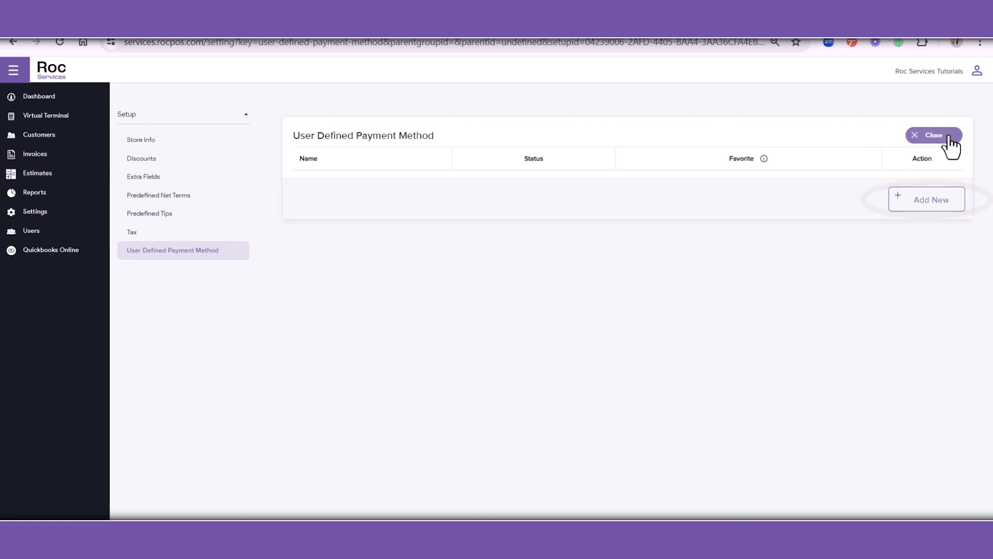
click(958, 207)
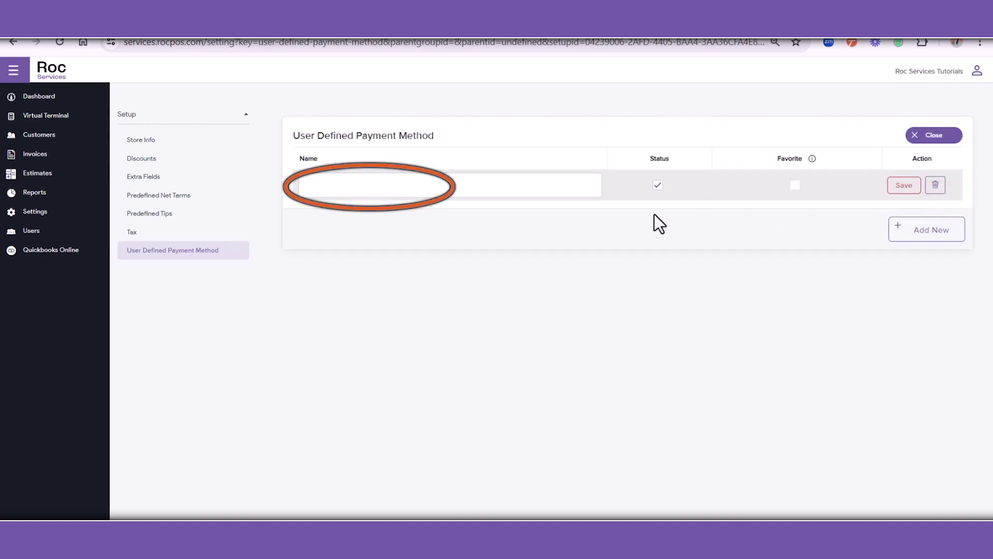
click(425, 191)
click(420, 222)
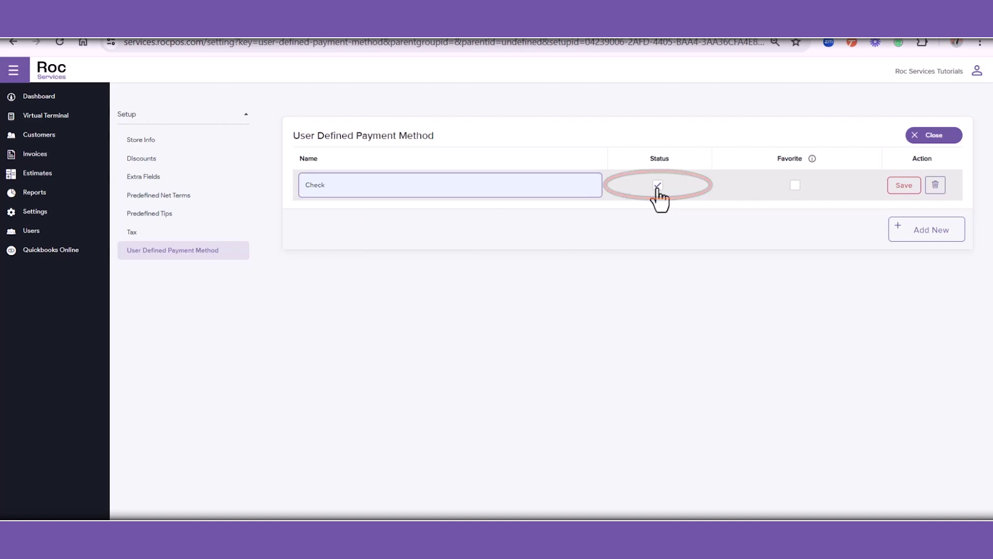
click(795, 186)
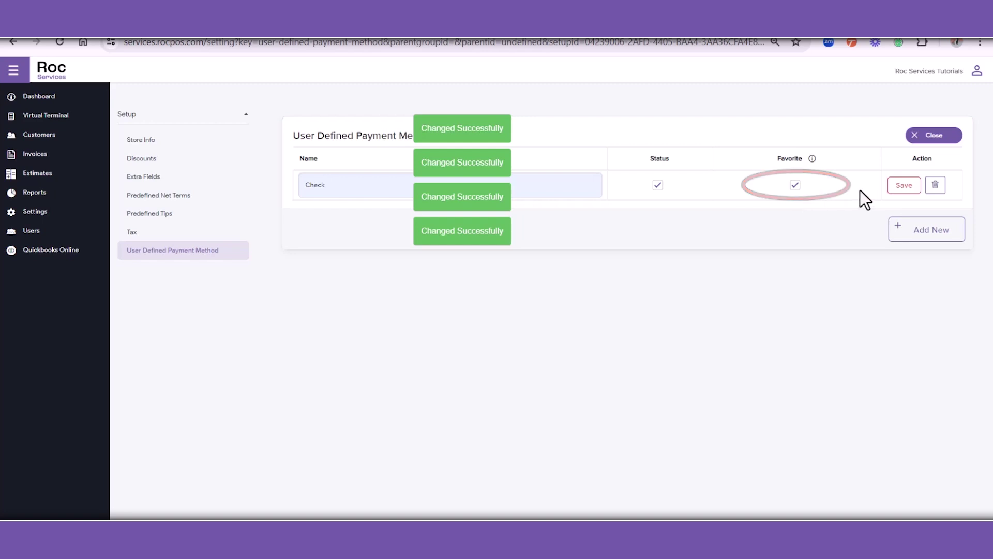
click(904, 187)
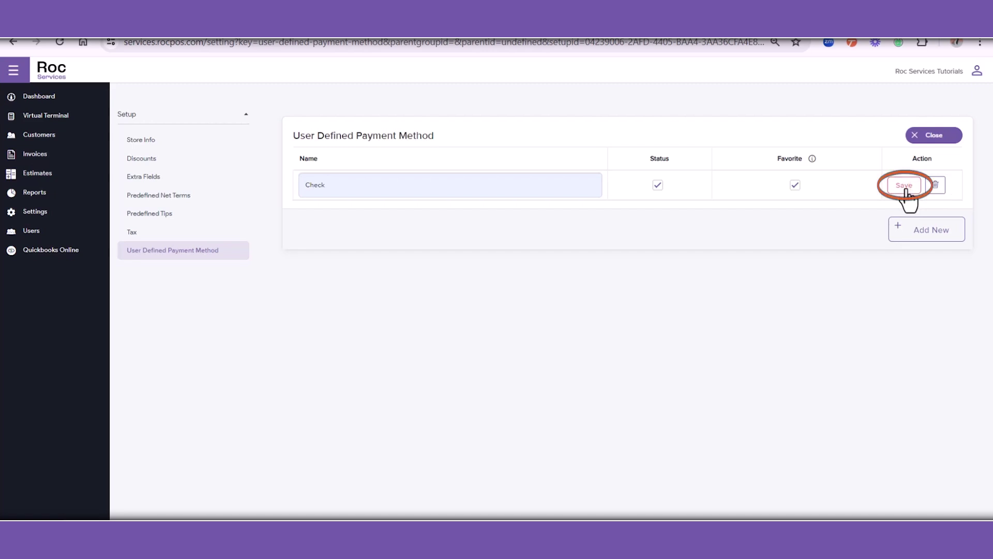
click(905, 187)
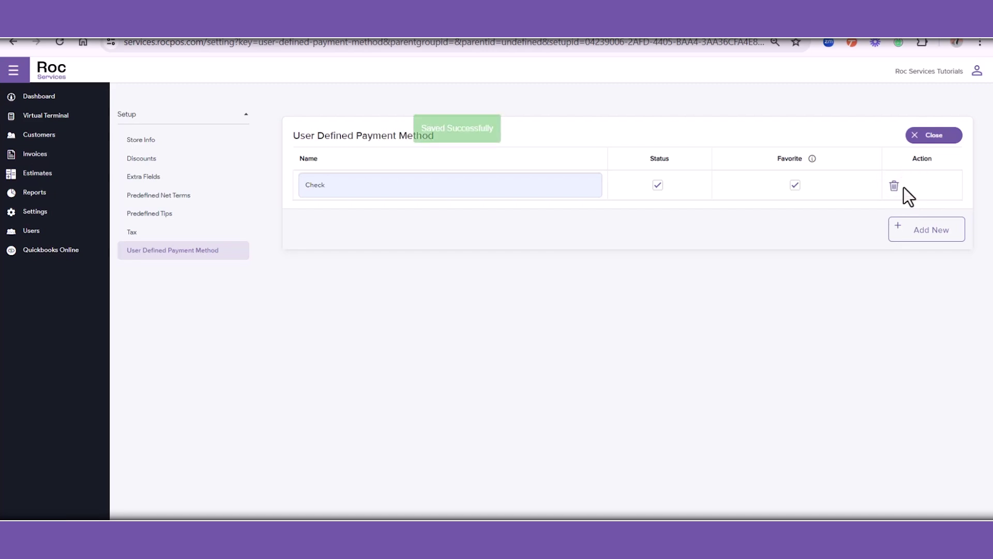
click(928, 138)
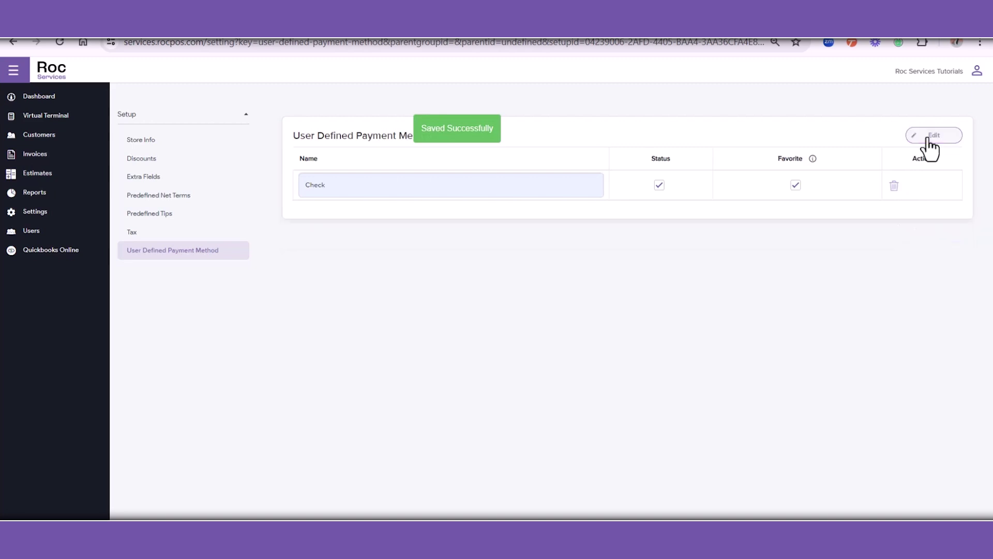
- Open the extra fields for editing and add a new blank field for the Check payment method
click(156, 182)
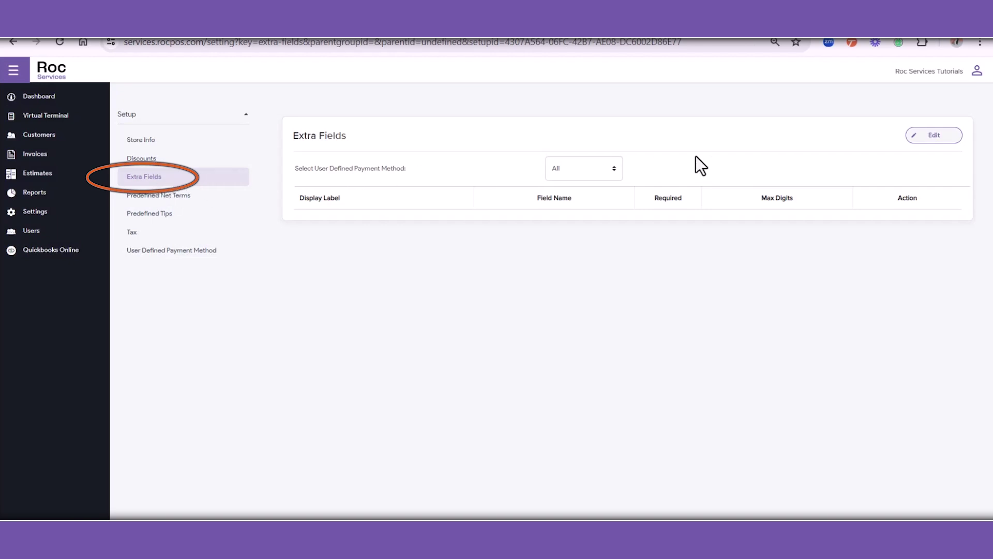
click(951, 136)
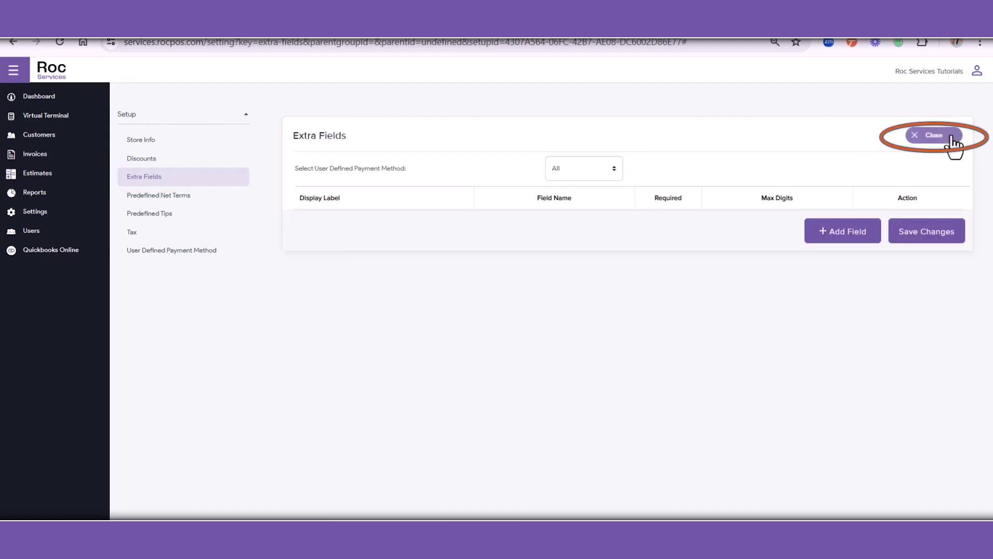
click(592, 173)
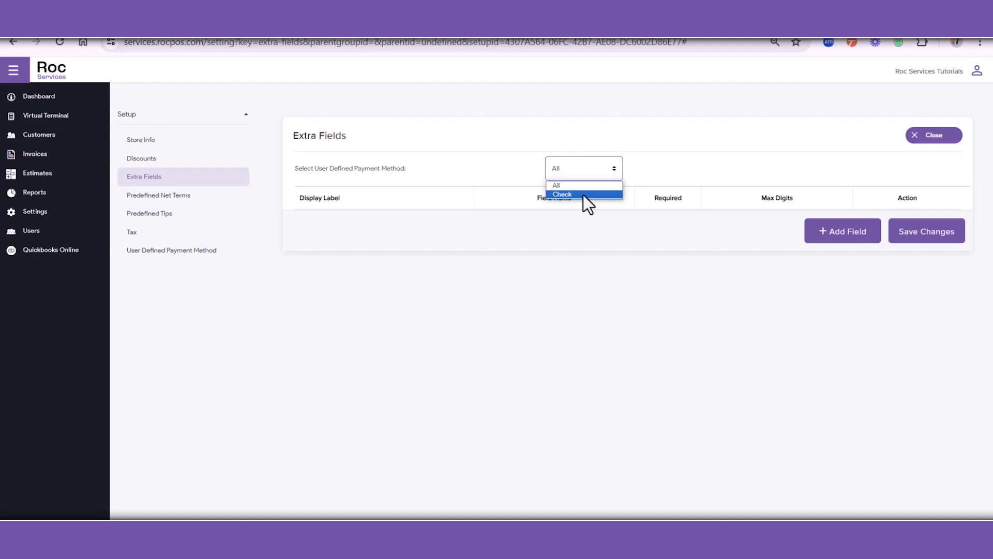
click(583, 194)
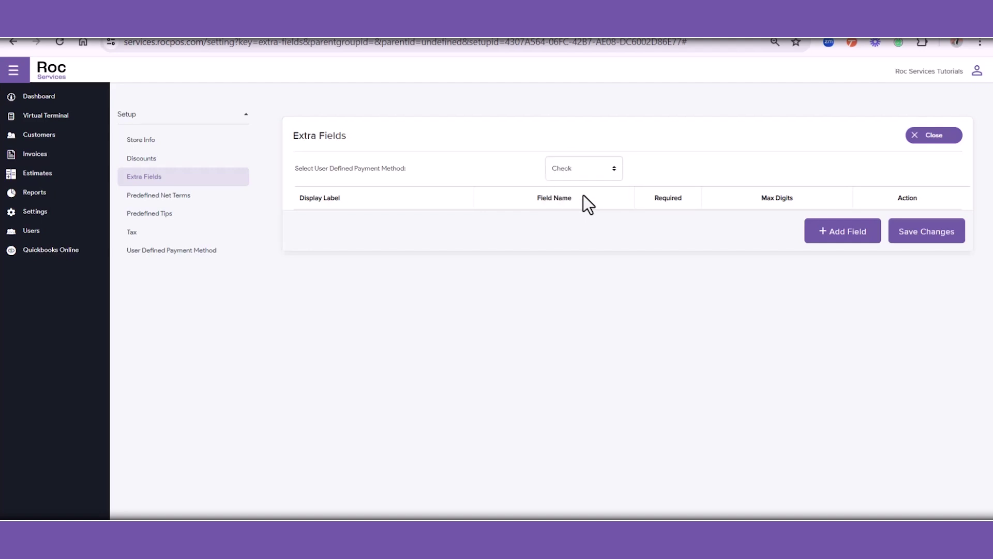
click(815, 236)
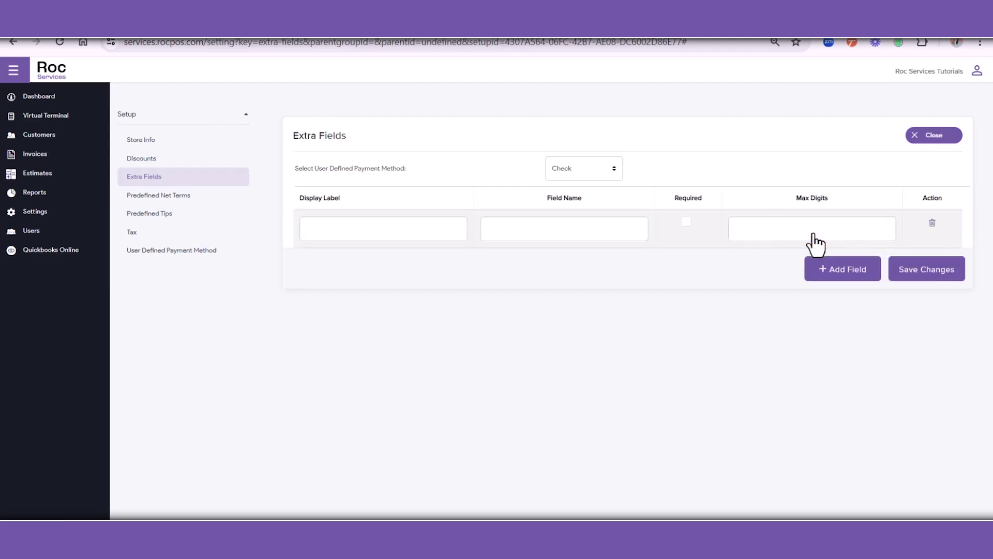
- Set the new extra field's display label to Check Number and its field name to Check No
click(346, 230)
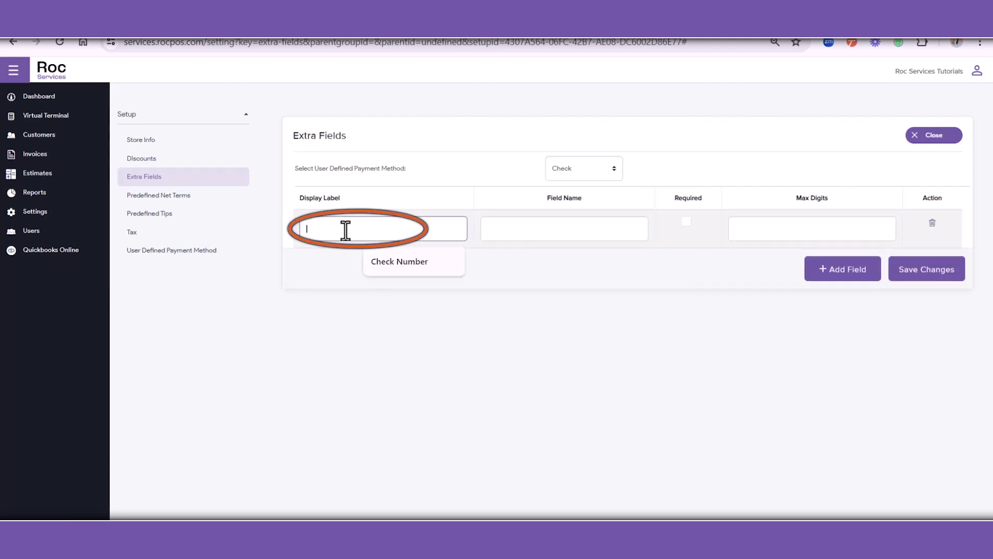
click(376, 255)
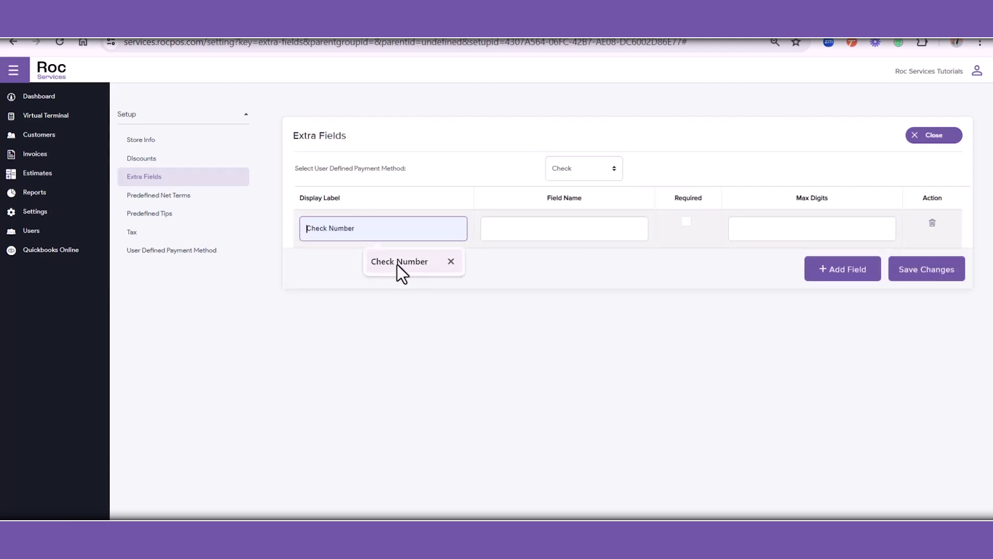
click(548, 231)
click(595, 263)
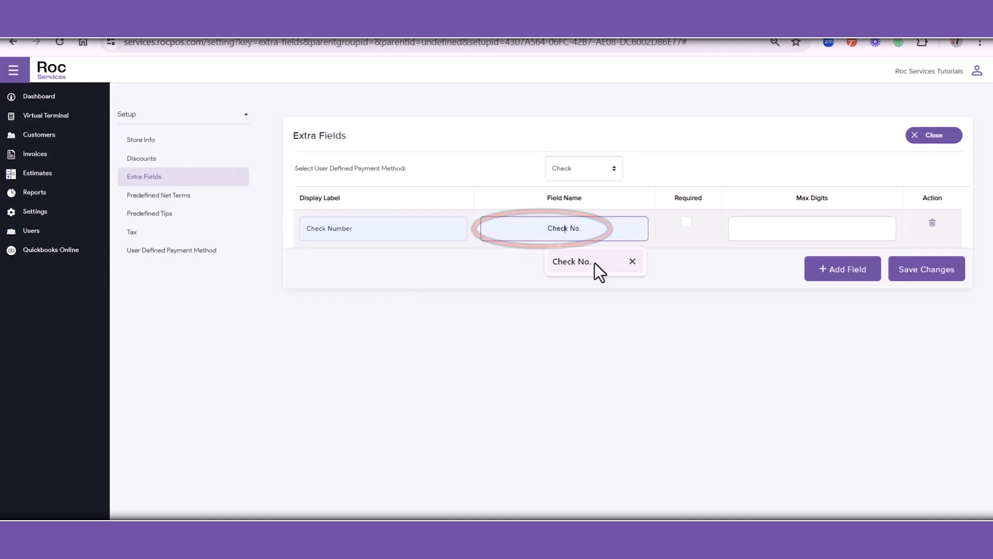
click(594, 263)
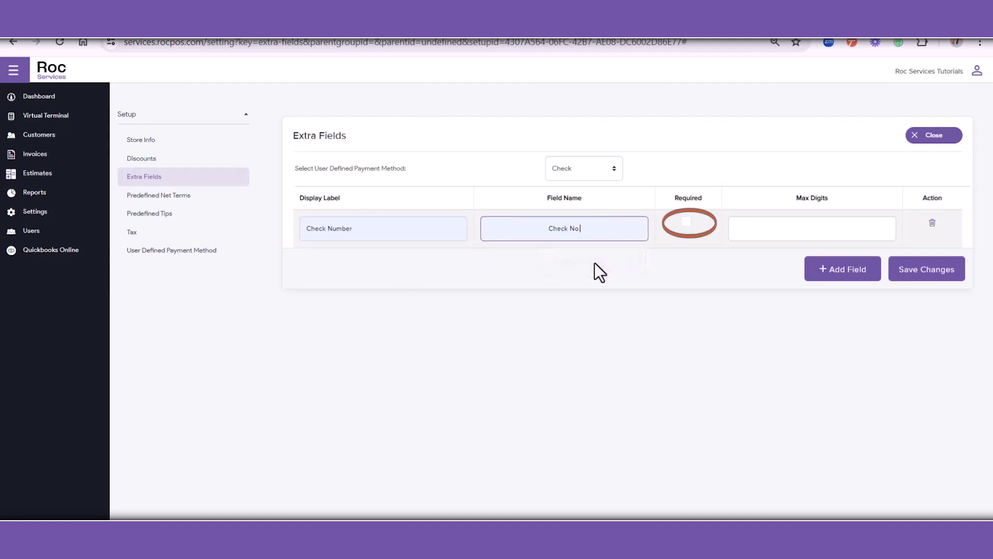
- Make the Check Number field required with a maximum of 4 digits and save the extra field changes
click(685, 223)
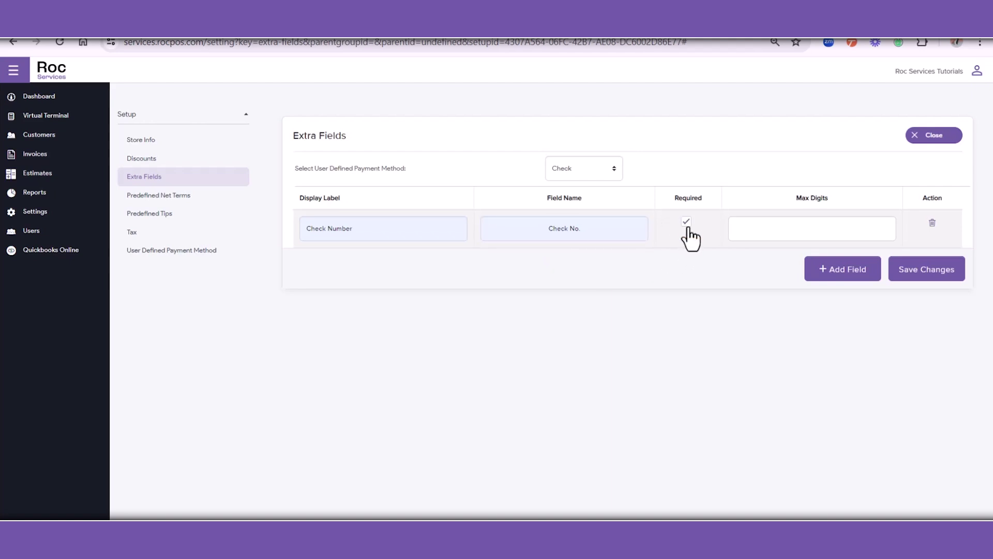
click(761, 230)
click(803, 264)
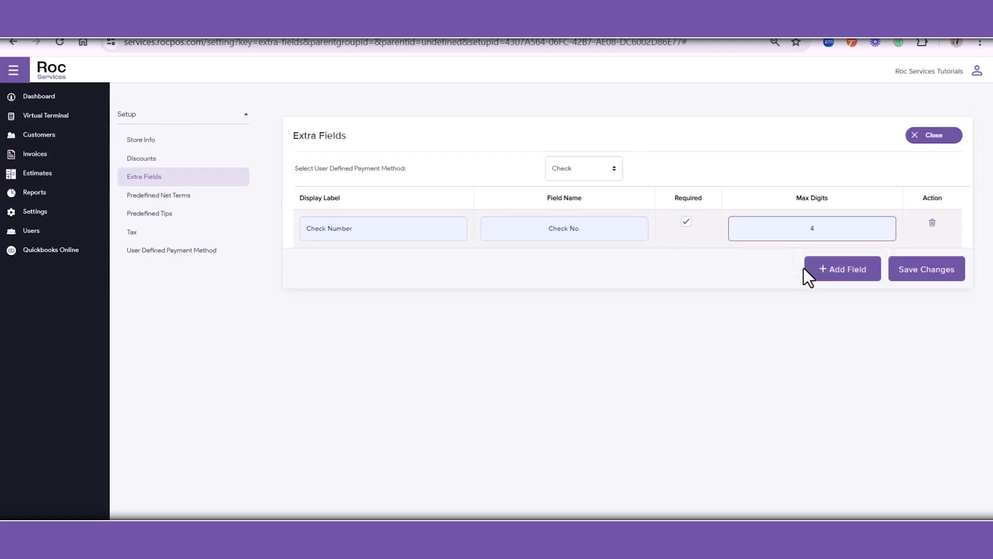
click(927, 278)
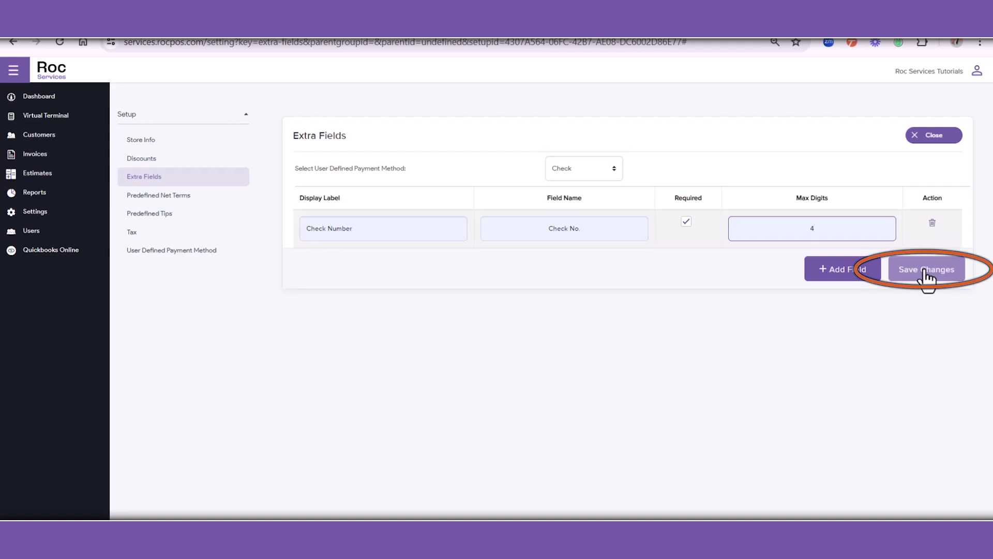
click(927, 274)
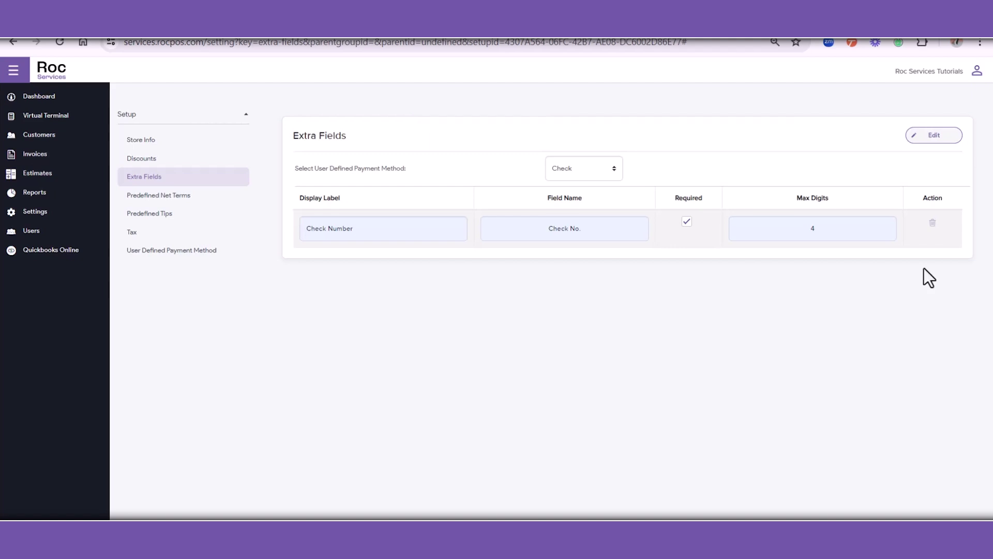
- Log out of the Roc Services Tutorials account
click(976, 72)
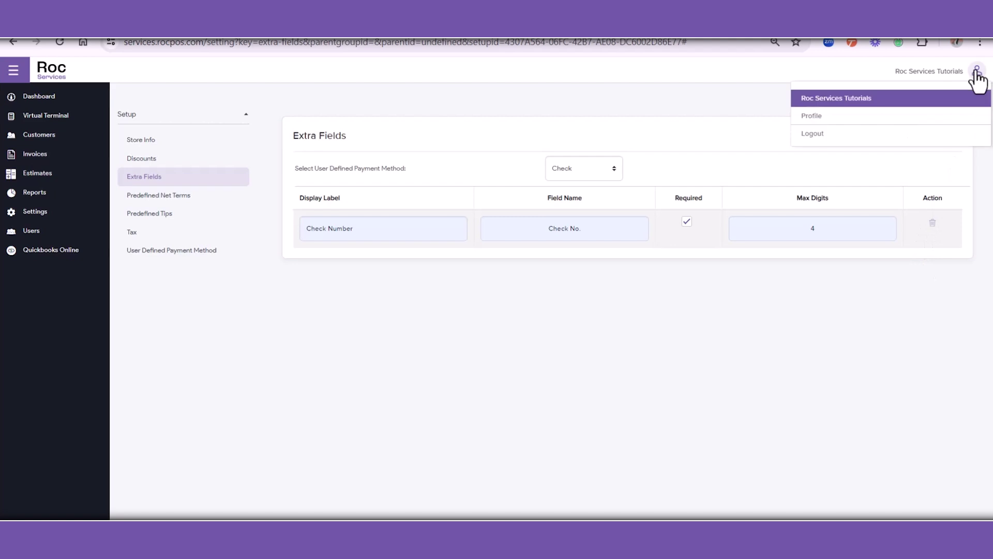
click(847, 134)
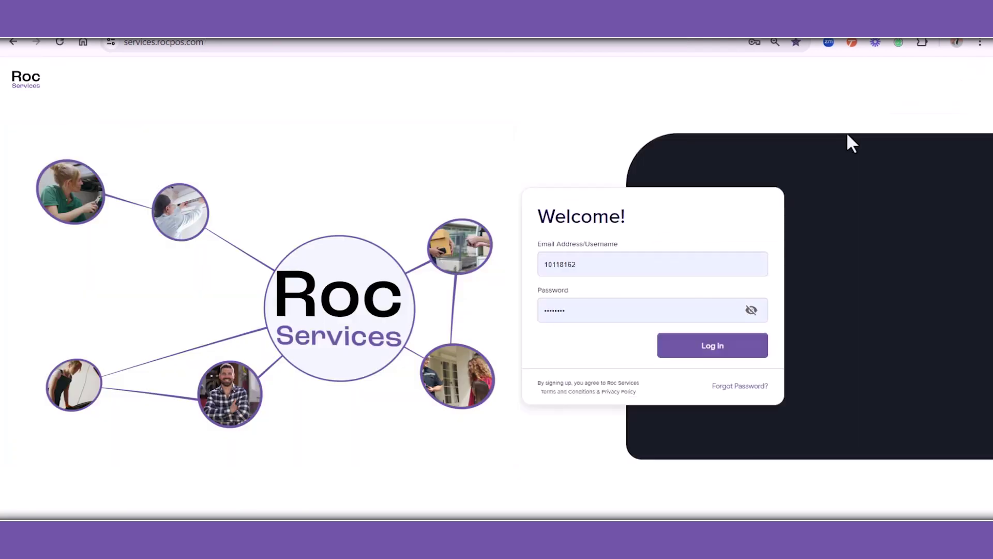